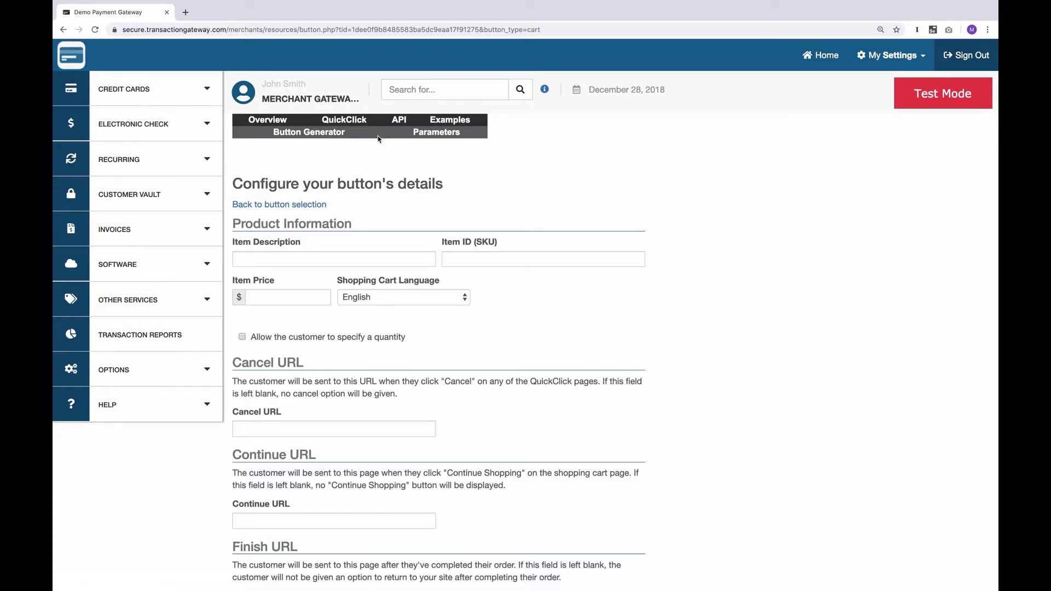
Step: Fill in the cart button's product information with description "Lots-o-fun Vacation", SKU 001 and item price 100.00
left_click(268, 259)
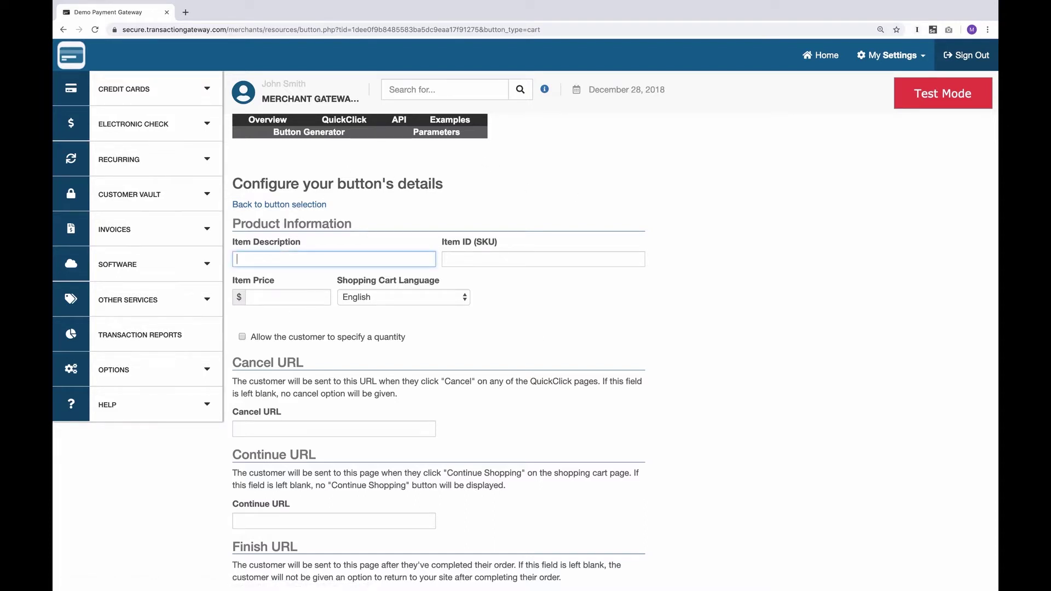
type("Lots-o-fun Vacation")
key("Tab")
type("001")
key("Tab")
type("100.00")
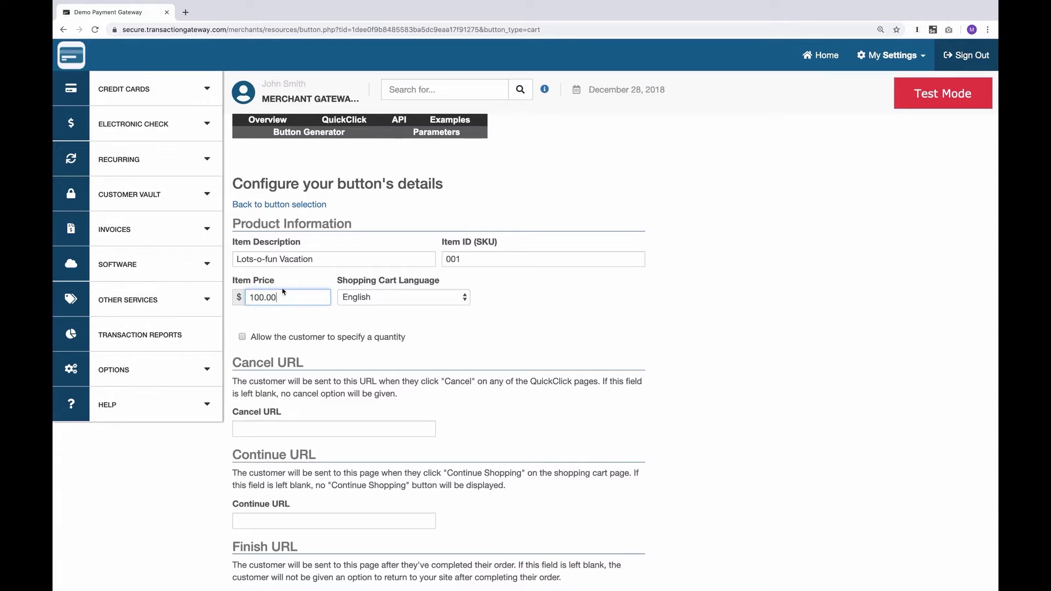
left_click(423, 298)
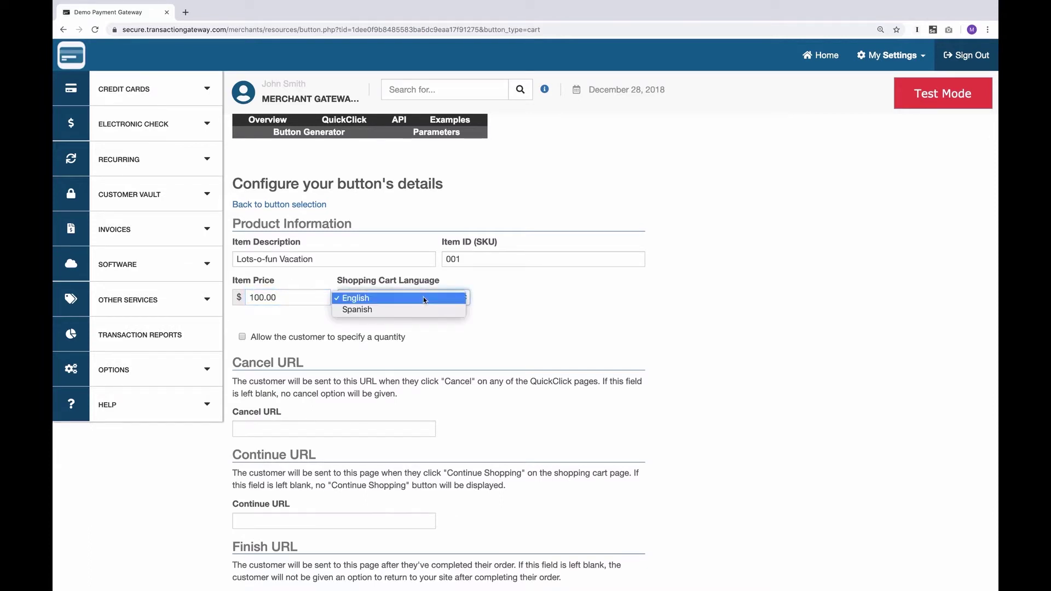
left_click(500, 336)
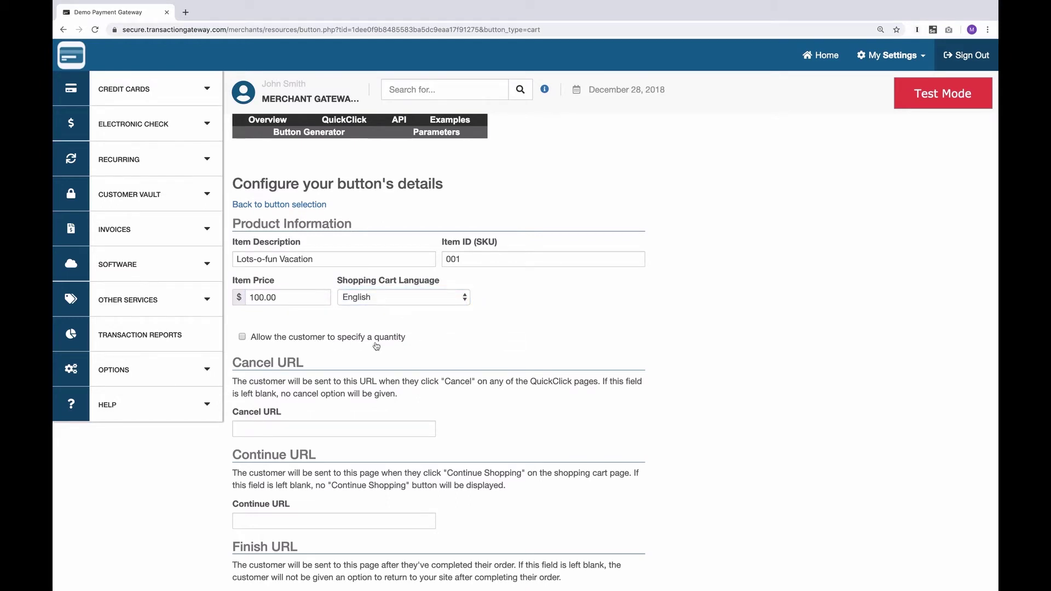
Step: Enable product options and define the first one as "Size" with the Dropdown Menu field type
scroll(377, 346, "down", 4)
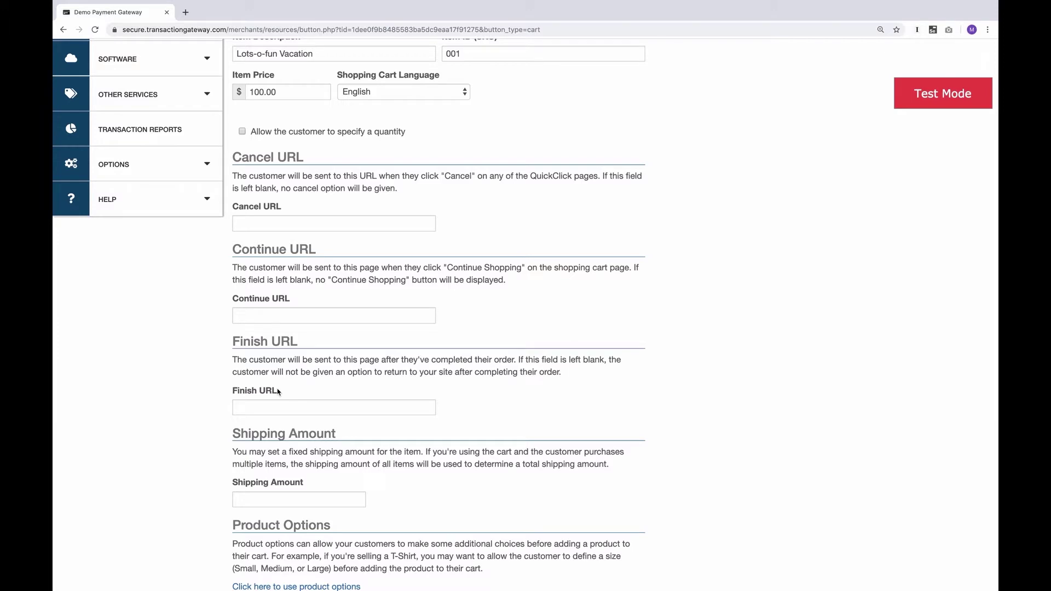
scroll(277, 392, "down", 5)
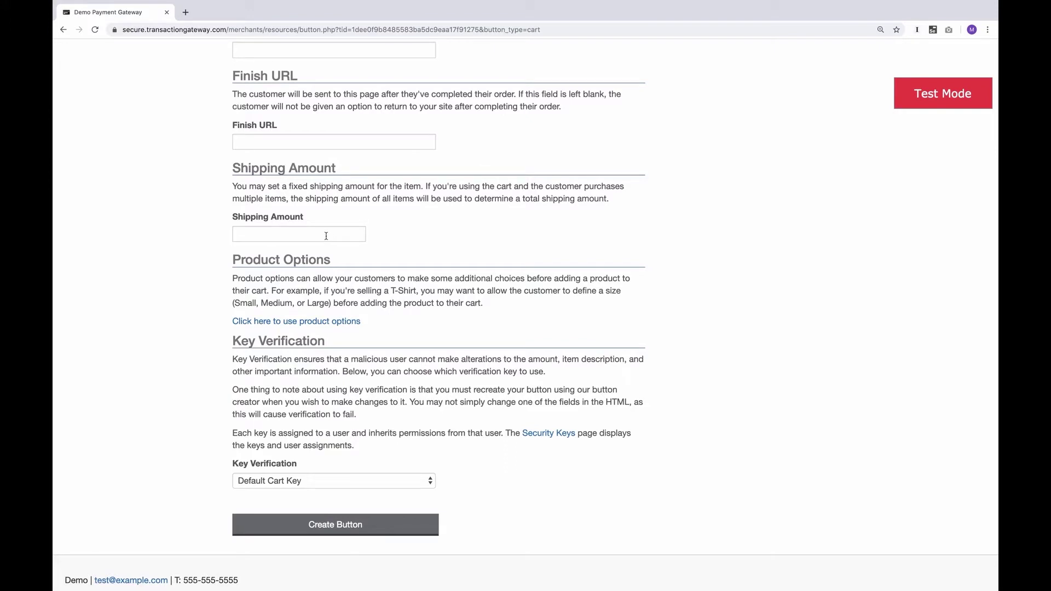
left_click(280, 320)
scroll(281, 317, "down", 4)
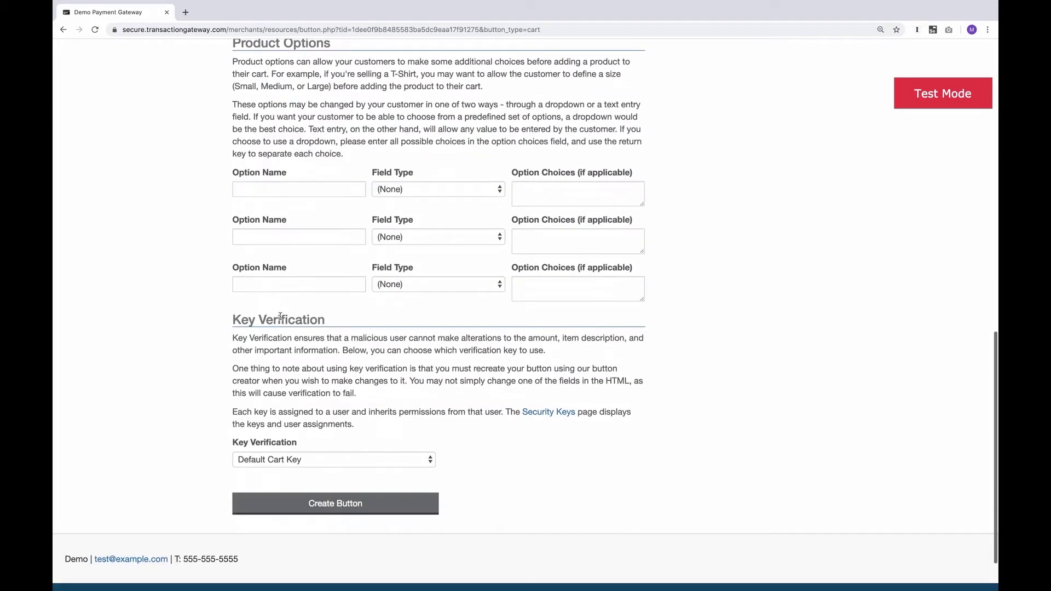
left_click(280, 190)
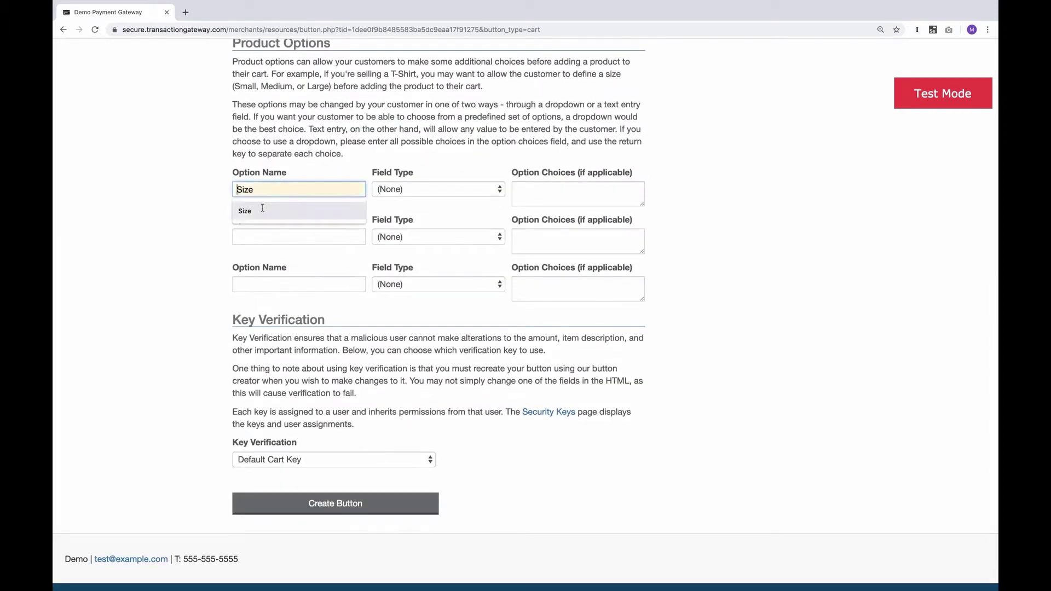
left_click(262, 211)
left_click(415, 190)
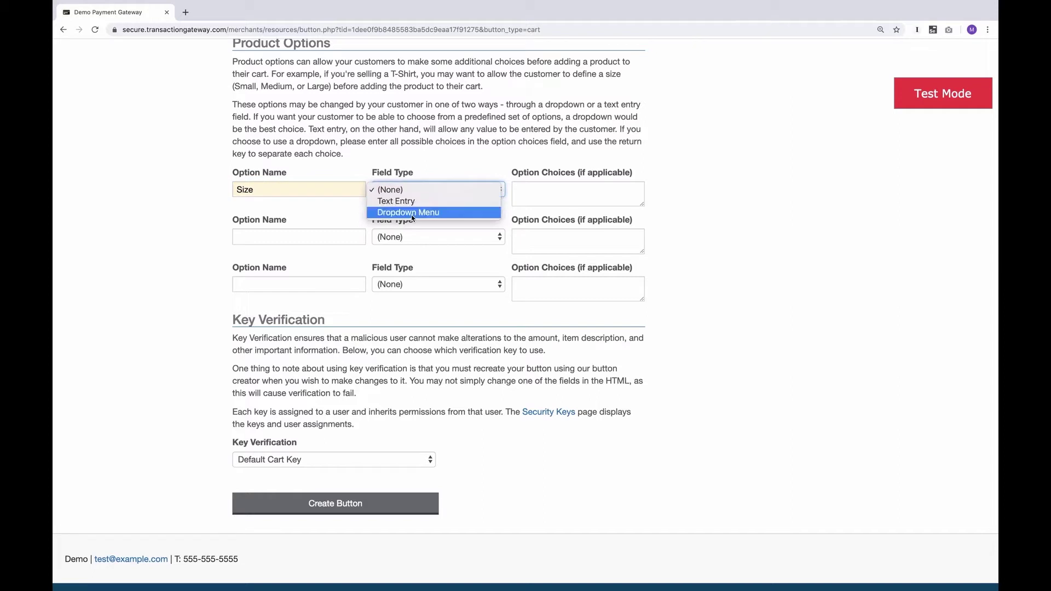
left_click(413, 216)
Step: Enter Small, Medium and Large on separate lines as the choices for the Size option
left_click(556, 193)
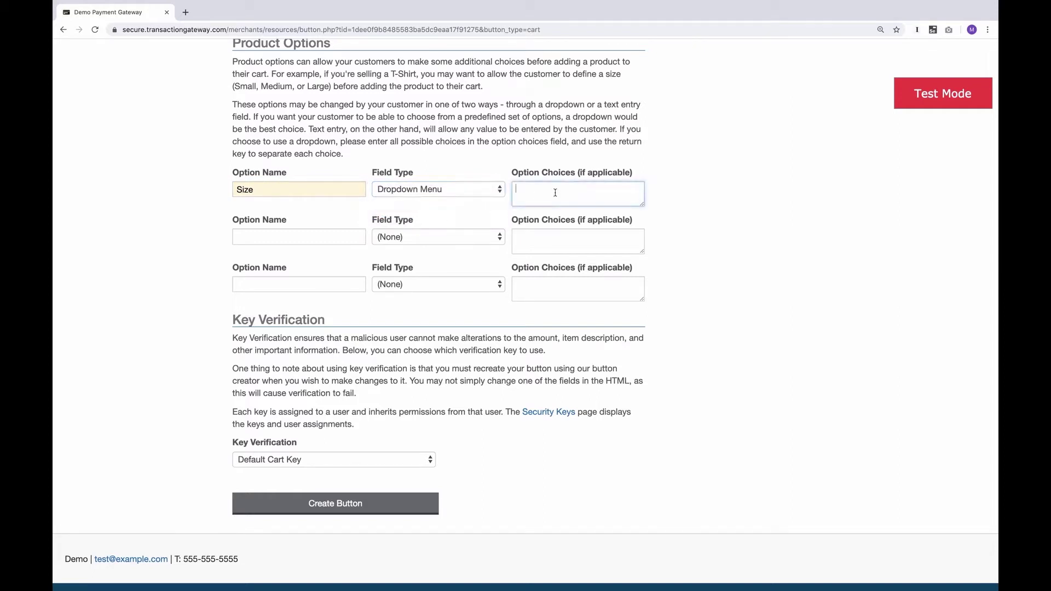
type("Small")
key("Return")
type("Medium")
key("Return")
type("Large")
left_click_drag(642, 205, 644, 219)
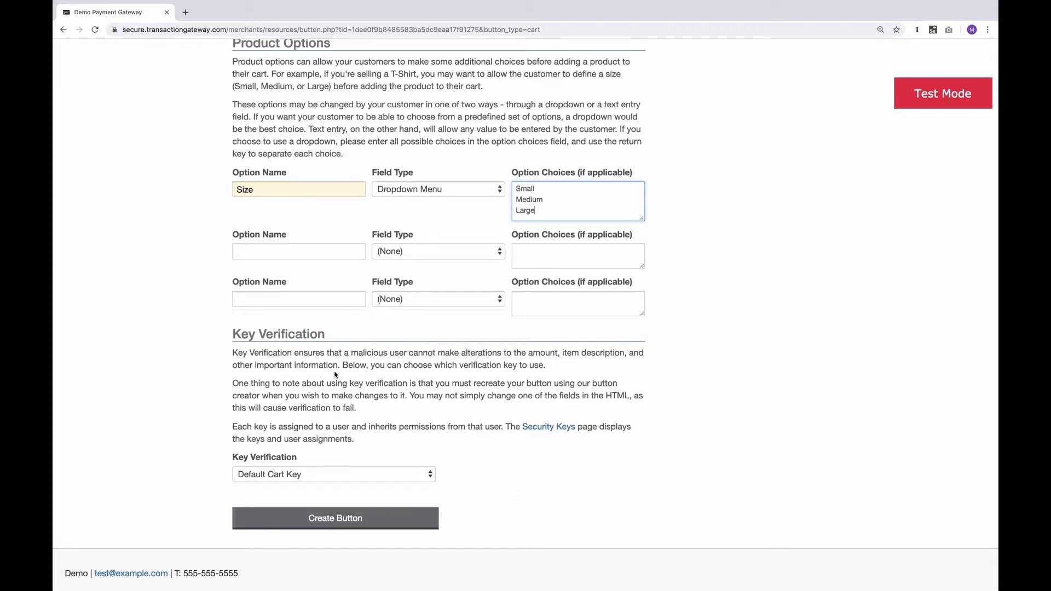
Step: Generate the shopping cart button and select its Add to Cart HTML code, followed by the alternative link
left_click(327, 528)
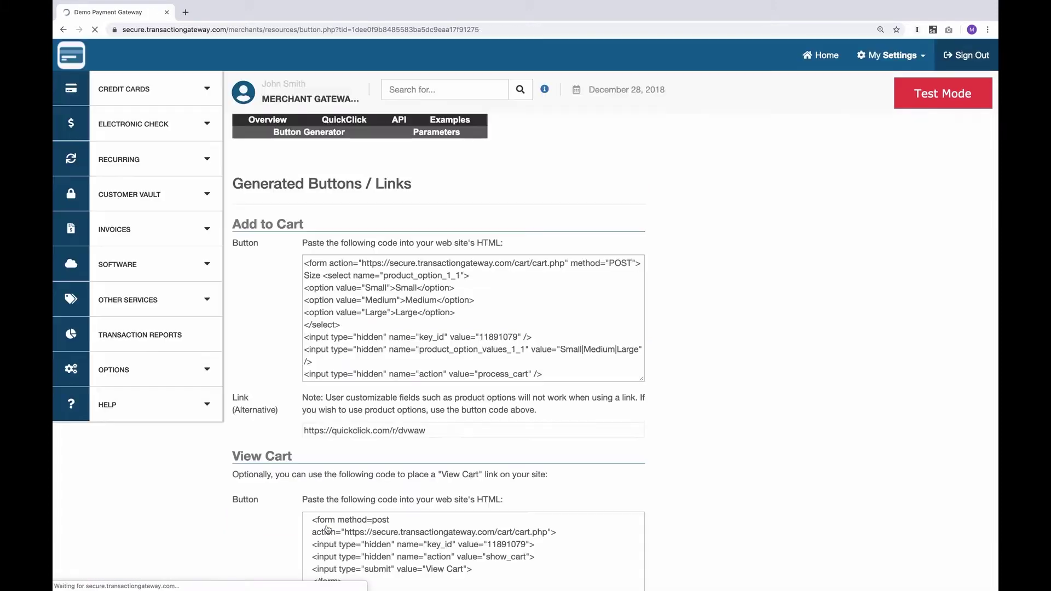
scroll(327, 529, "down", 3)
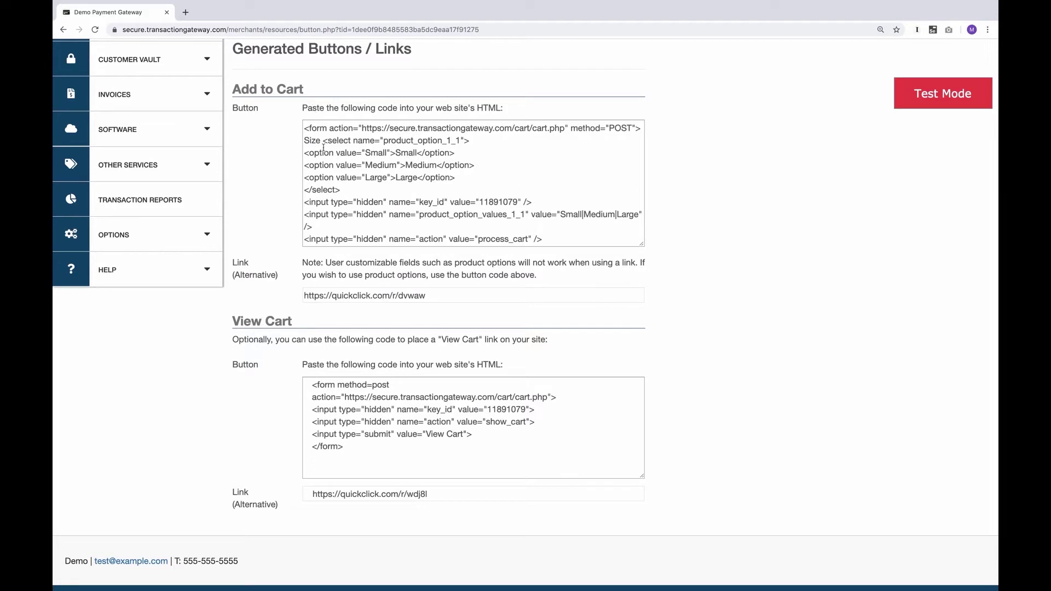
left_click(344, 153)
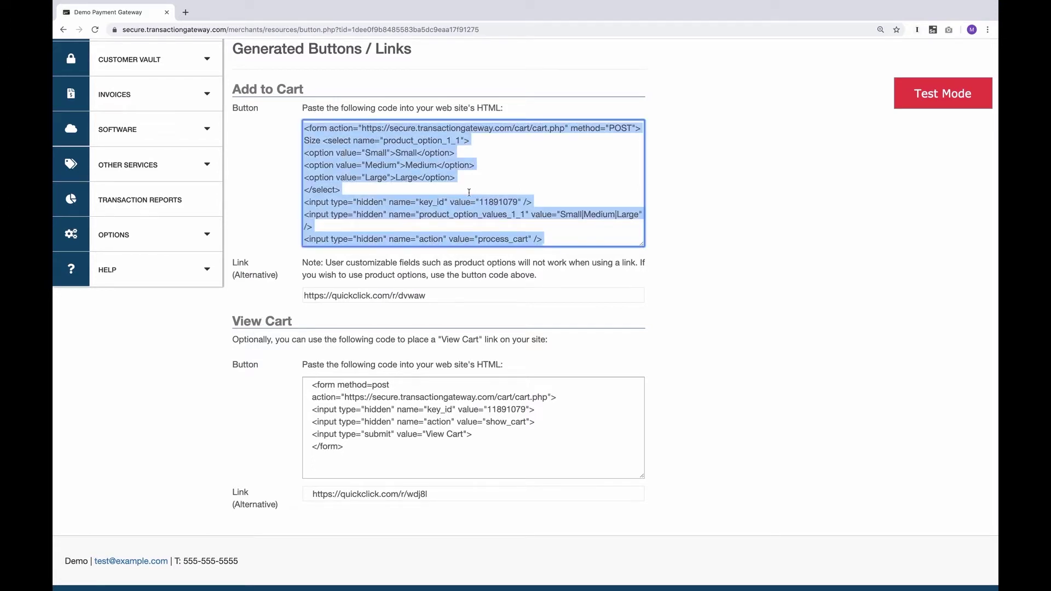
left_click(350, 298)
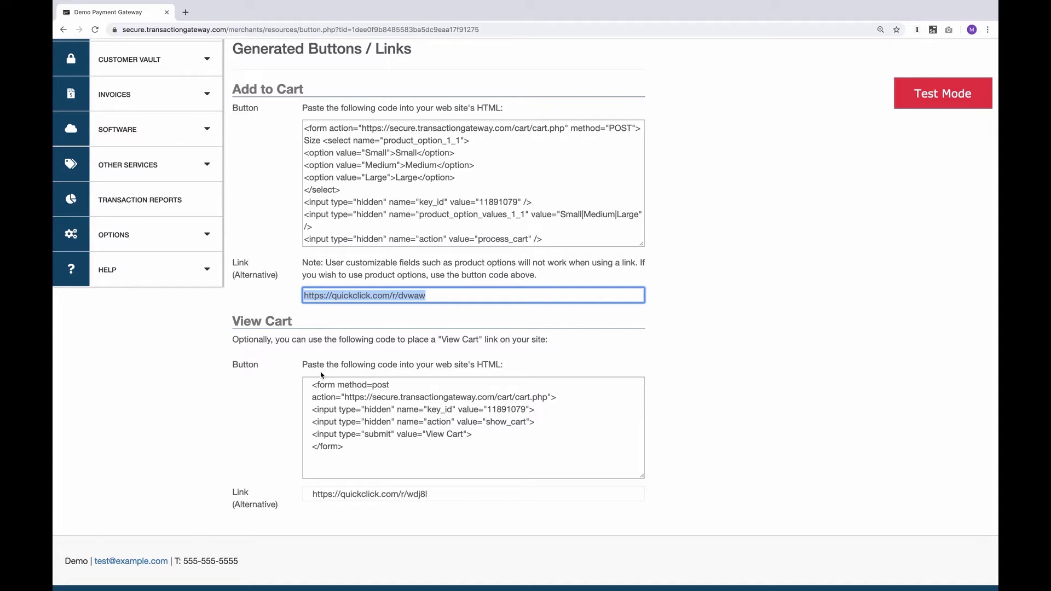
left_click(279, 384)
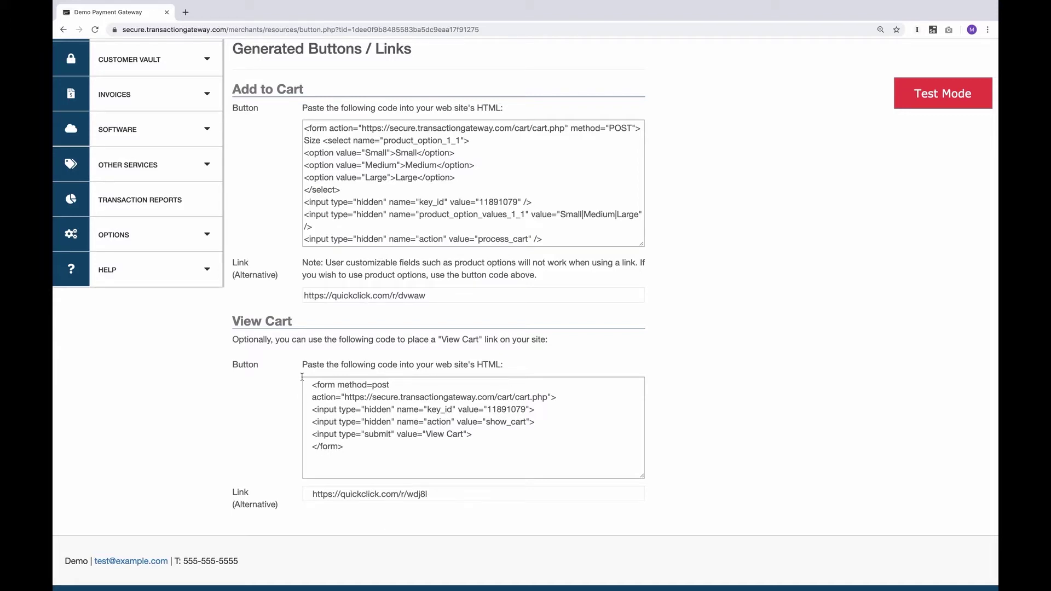
Step: Set up a single-item fixed price button with description "Testing Product" and item price 5.00
scroll(301, 377, "up", 3)
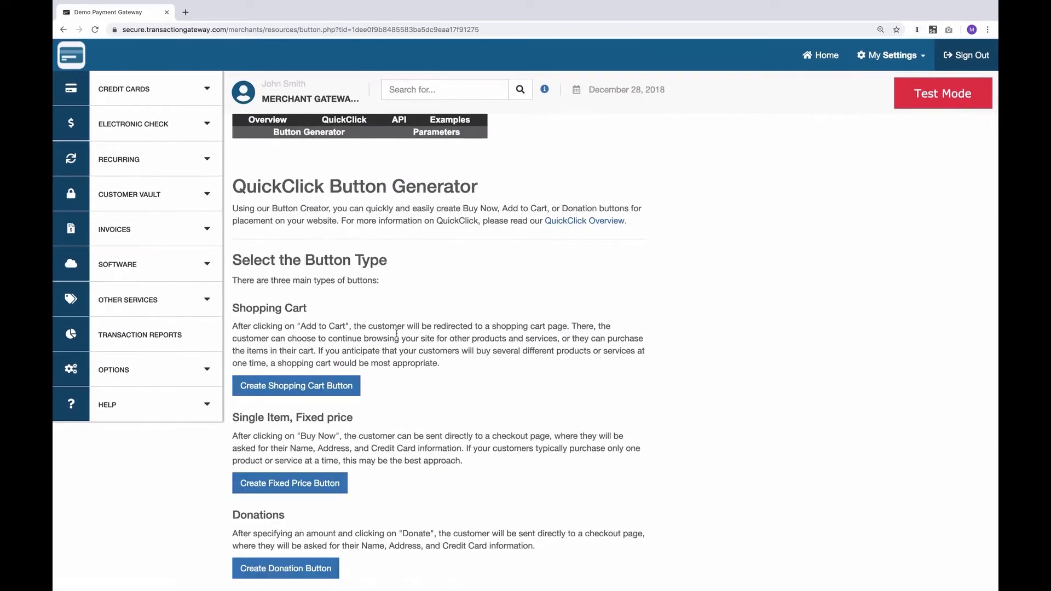
left_click(265, 486)
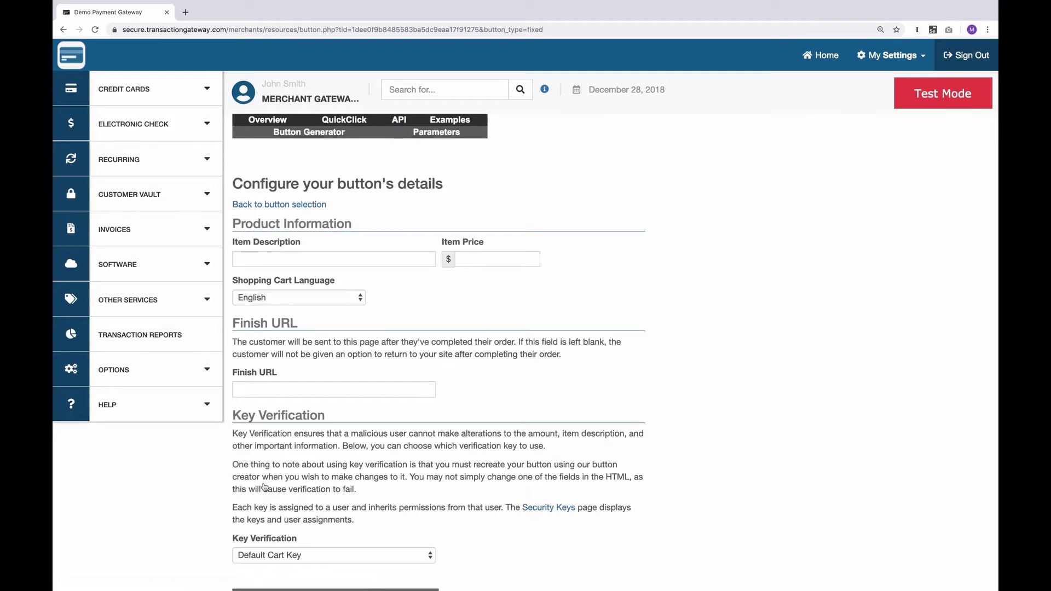
scroll(263, 487, "down", 2)
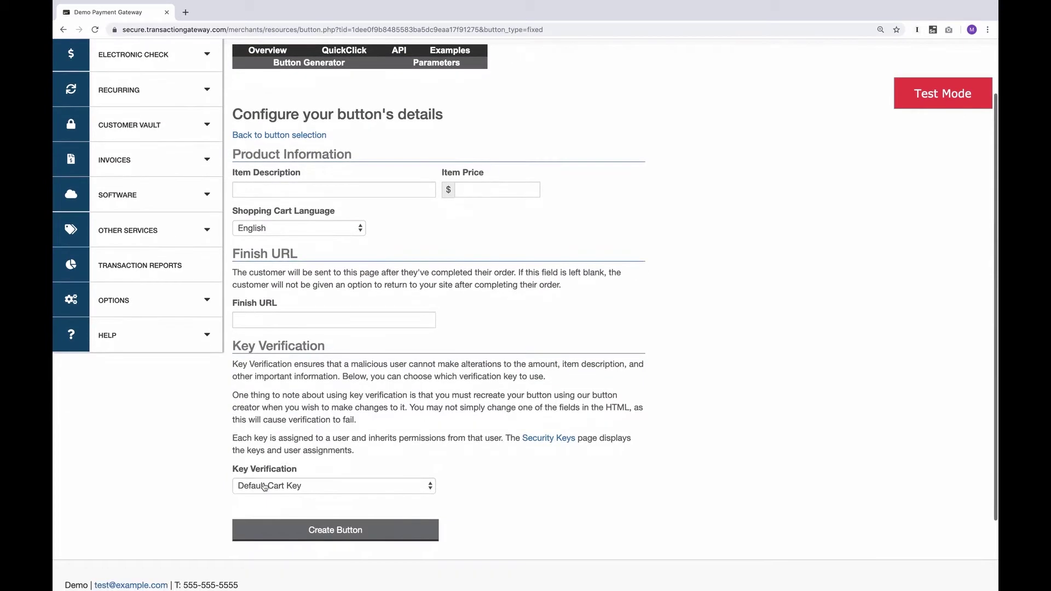
left_click(283, 189)
type("Testing Product")
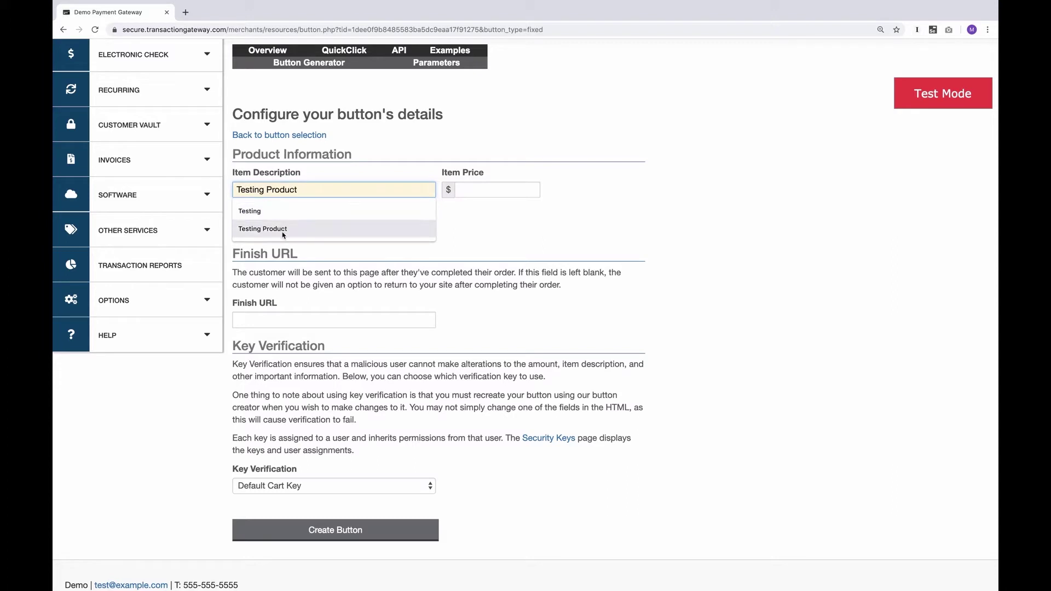
left_click(283, 232)
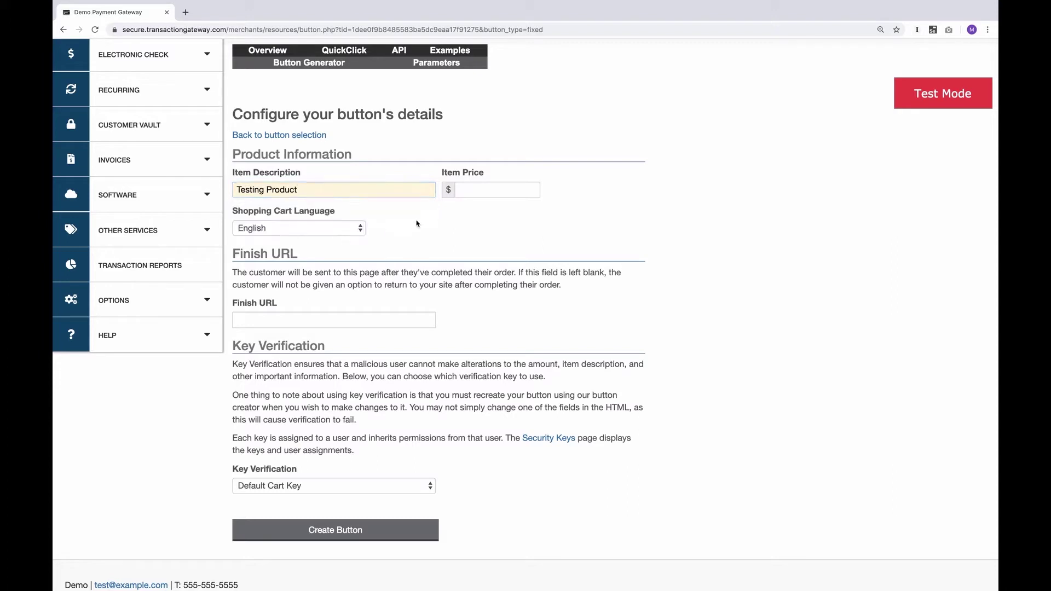
left_click(482, 190)
left_click(485, 211)
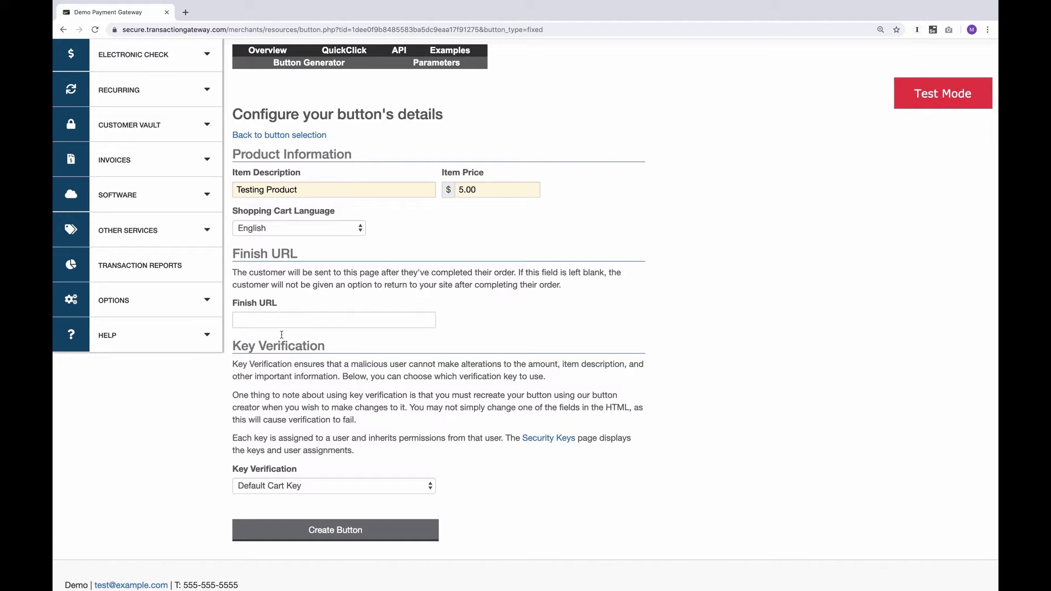
Step: Generate the fixed price button and select its HTML code, followed by the alternative link
left_click(347, 536)
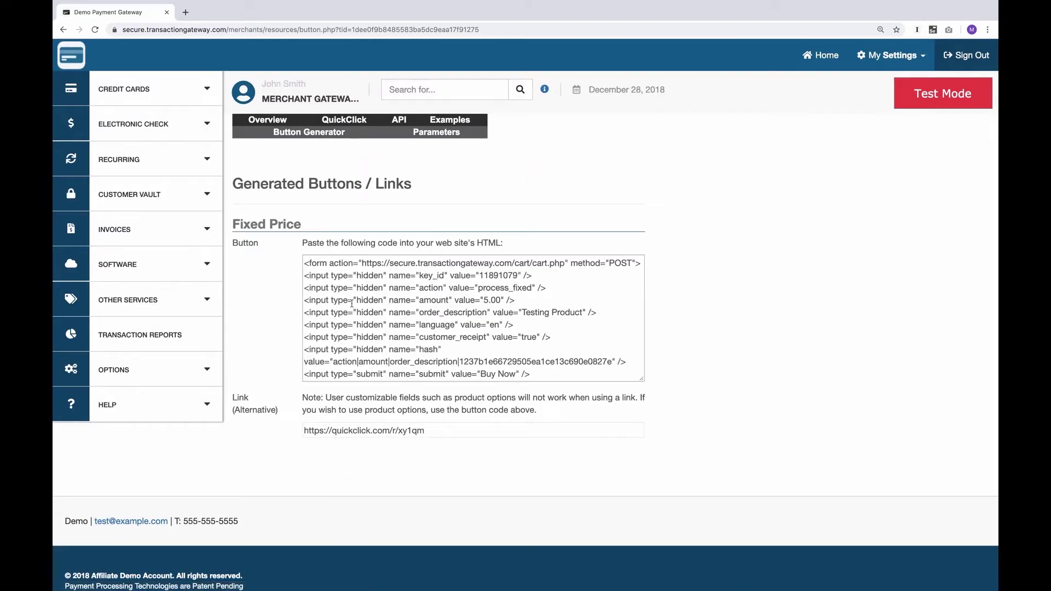
left_click(496, 372)
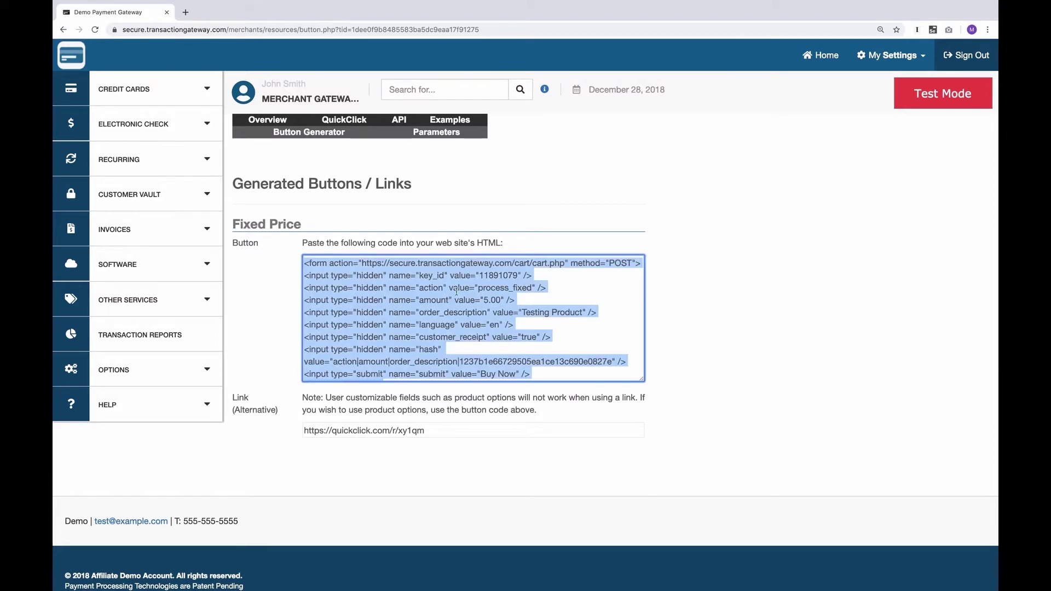
left_click(389, 428)
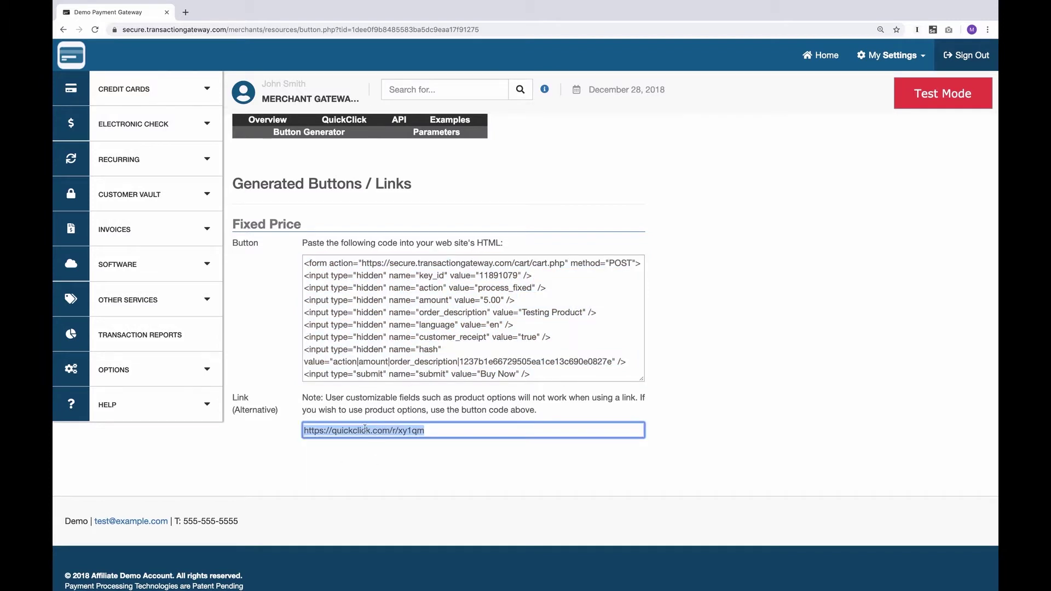
Step: Set up a donation button with description "Donation" and give customers the option of a recurring donation
left_click(306, 133)
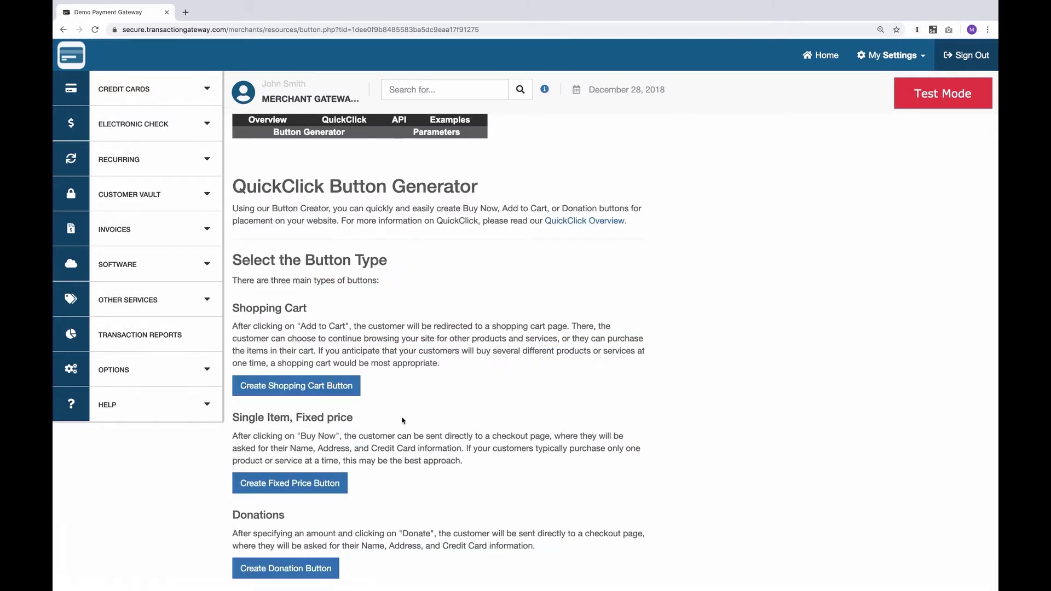
left_click(295, 571)
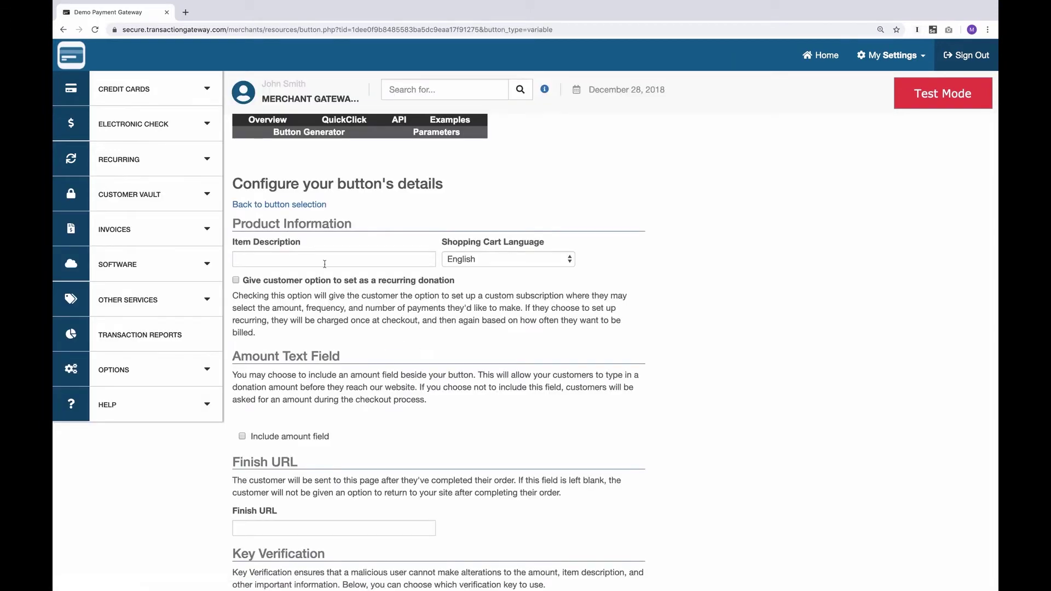
left_click(324, 260)
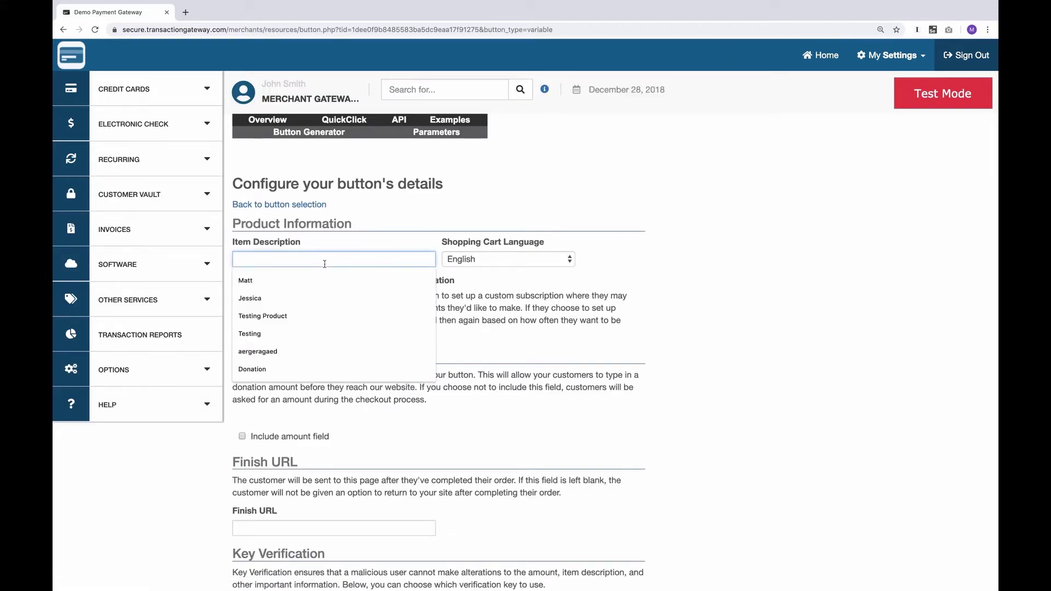
type("Donation")
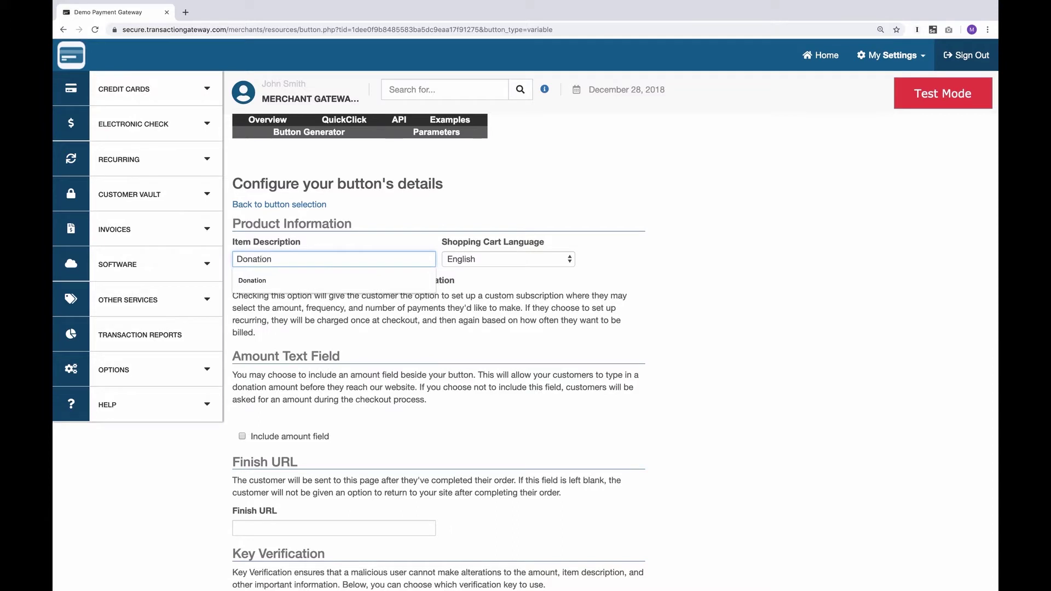
left_click(462, 307)
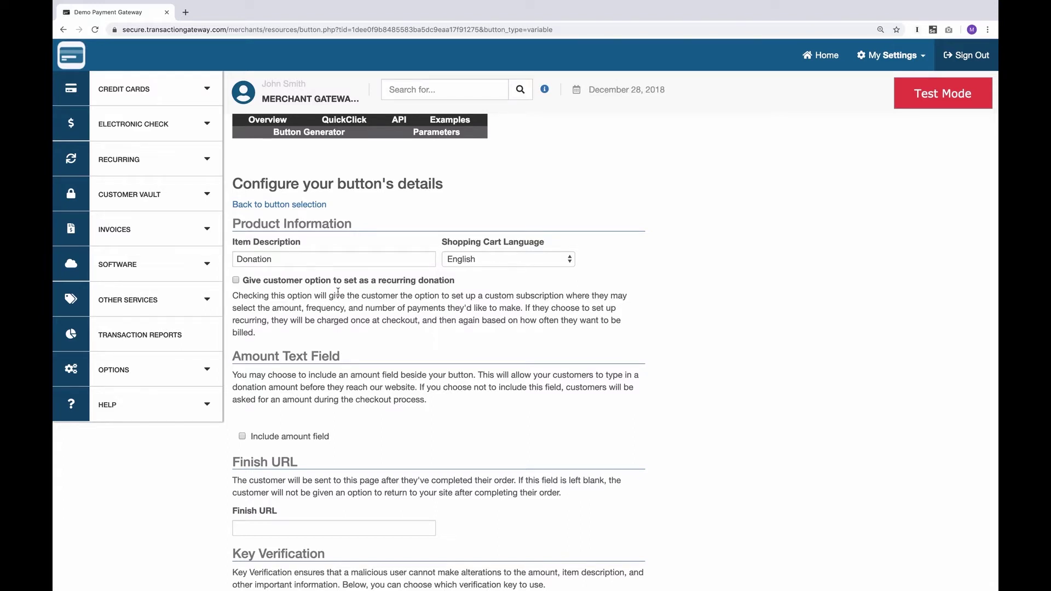
left_click(250, 282)
Step: Generate the donation button and select its HTML code, followed by the alternative link
scroll(290, 321, "down", 5)
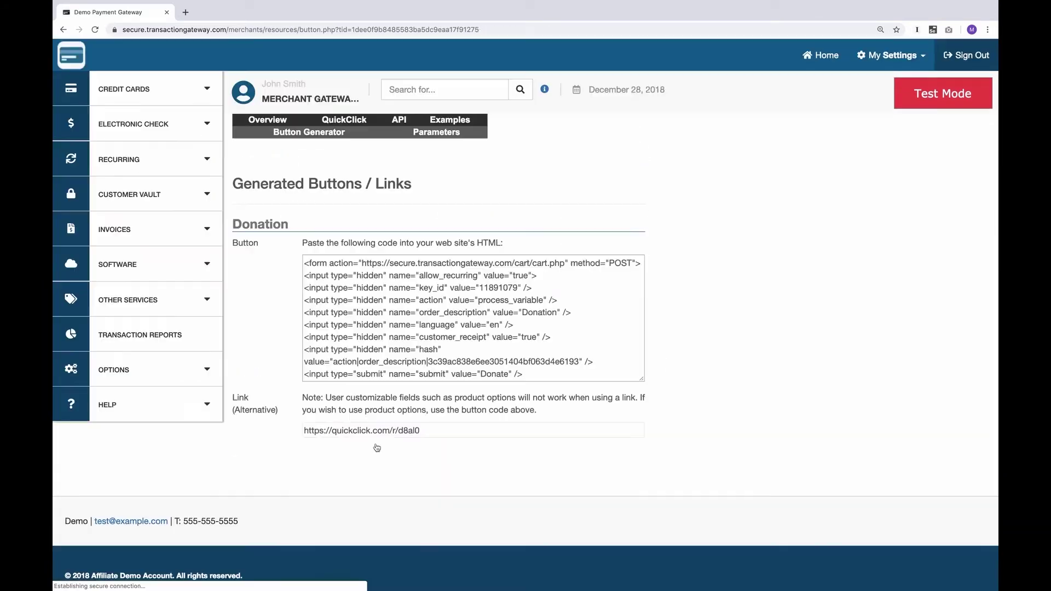
left_click(328, 297)
left_click(352, 431)
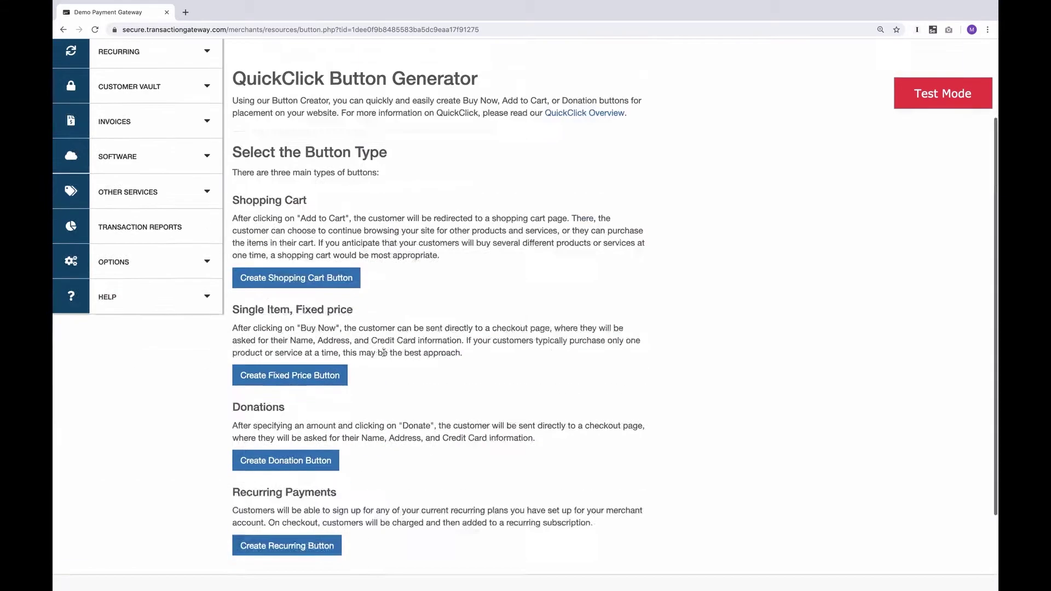
Step: Start a recurring payments button and choose "The Plan" as its subscription plan
scroll(254, 462, "down", 3)
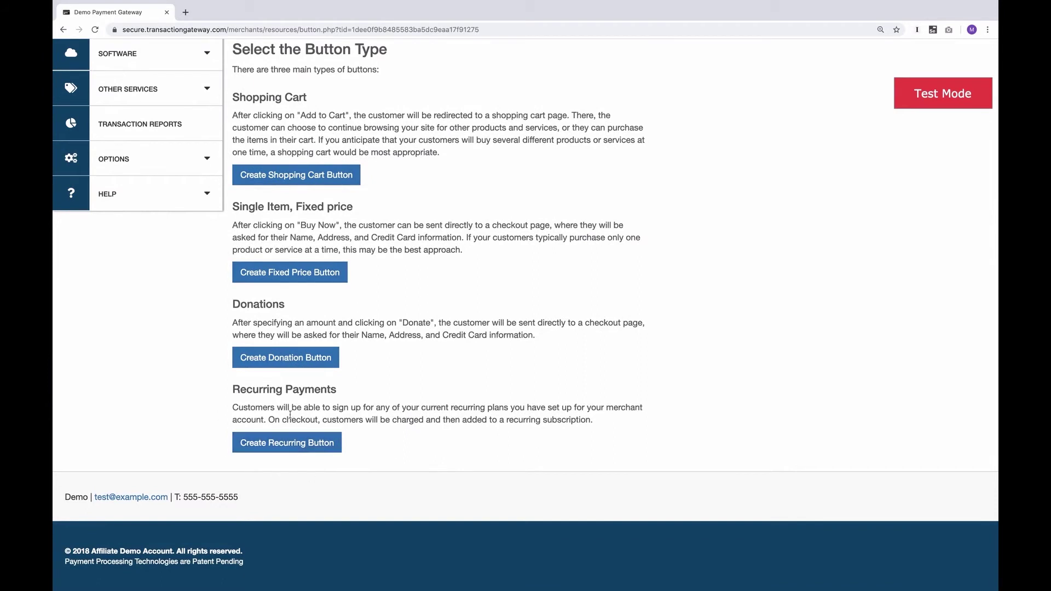
left_click(284, 443)
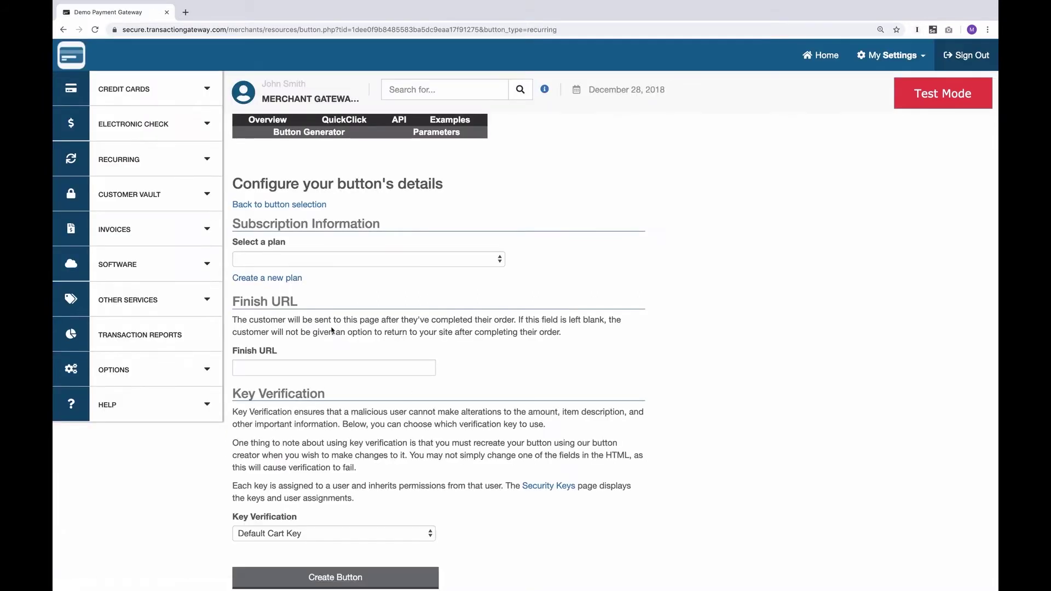
left_click(350, 258)
left_click(306, 267)
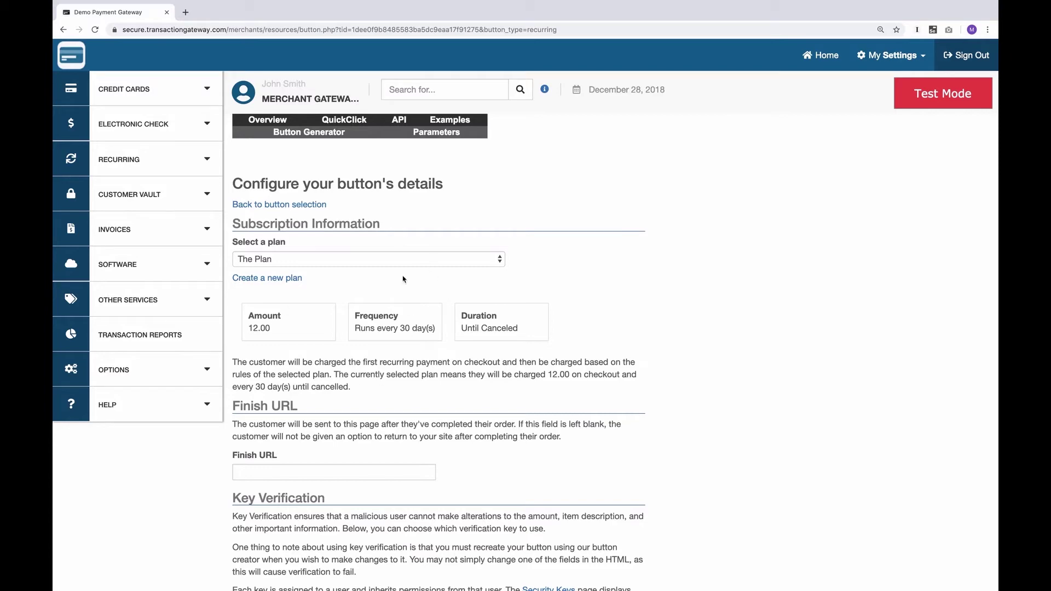
Step: Generate the recurring payments button using the Default Cart Key for key verification
scroll(464, 394, "down", 5)
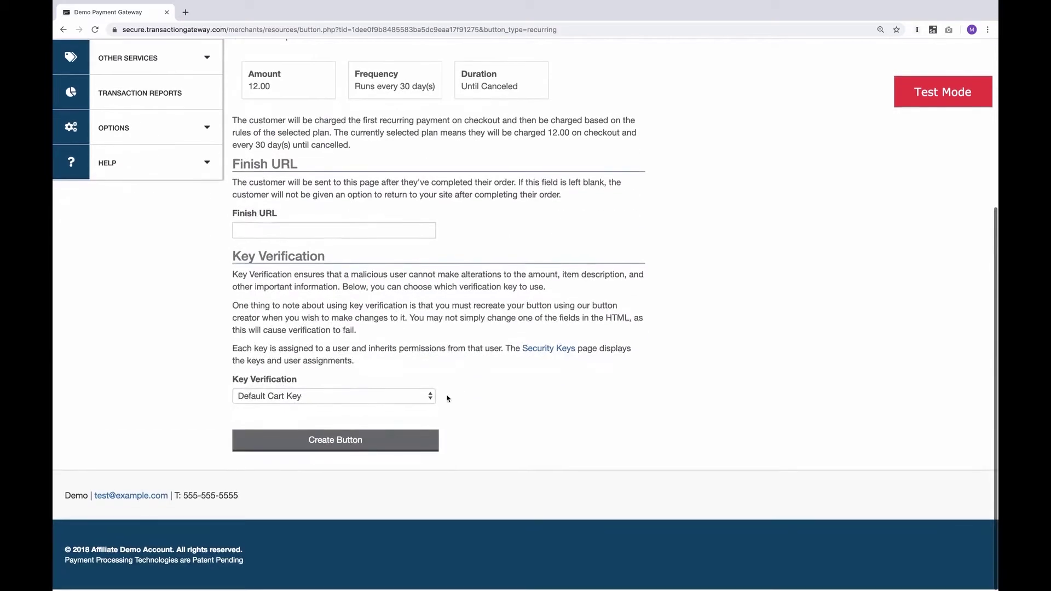
left_click(345, 444)
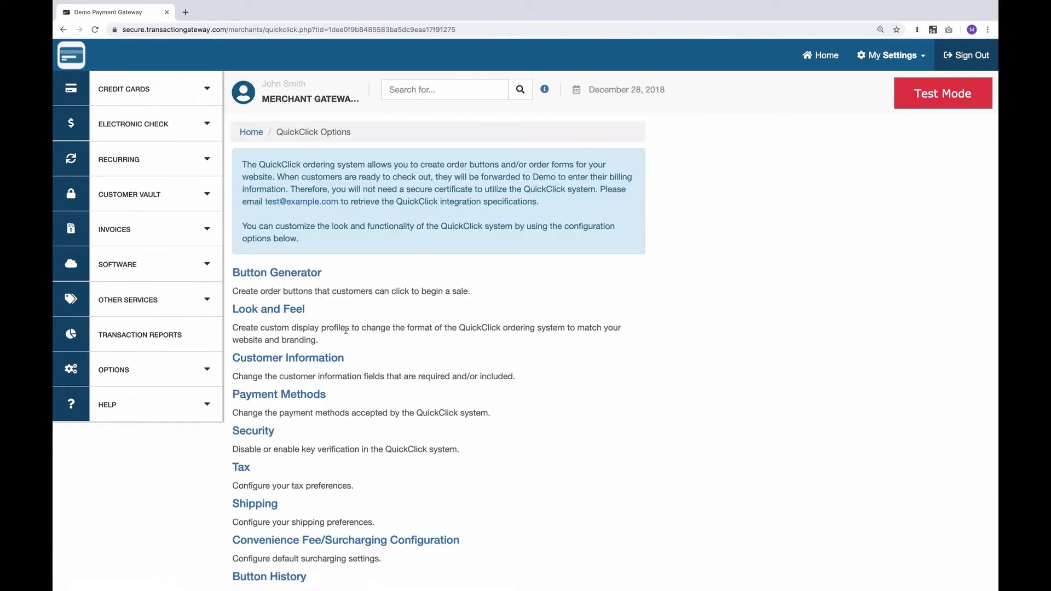
Step: Add a new QuickClick display profile with the header text "<h1>Hello</h1>" and try to save it
left_click(267, 309)
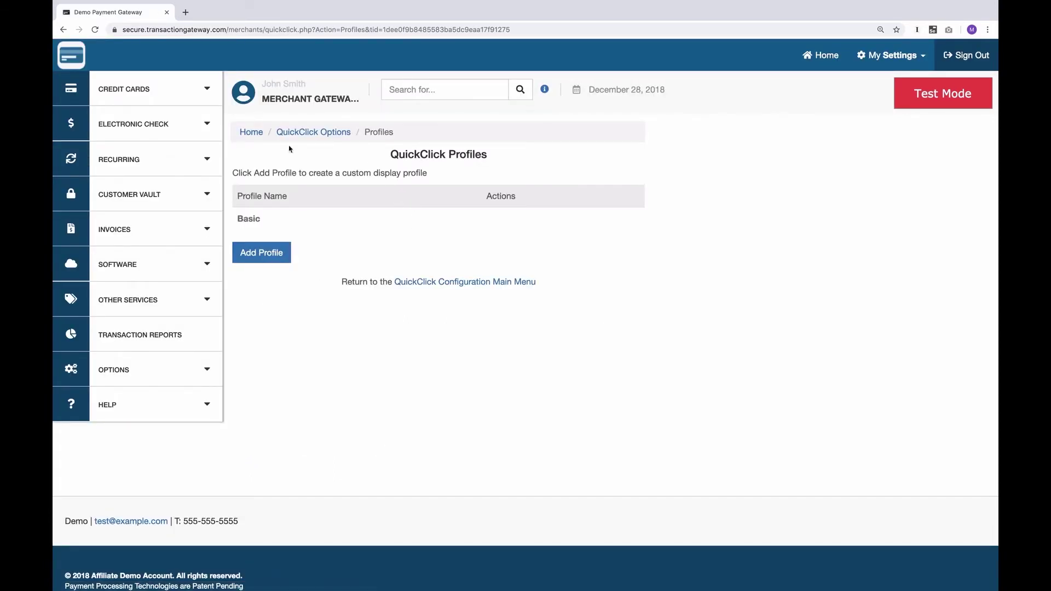
left_click(264, 254)
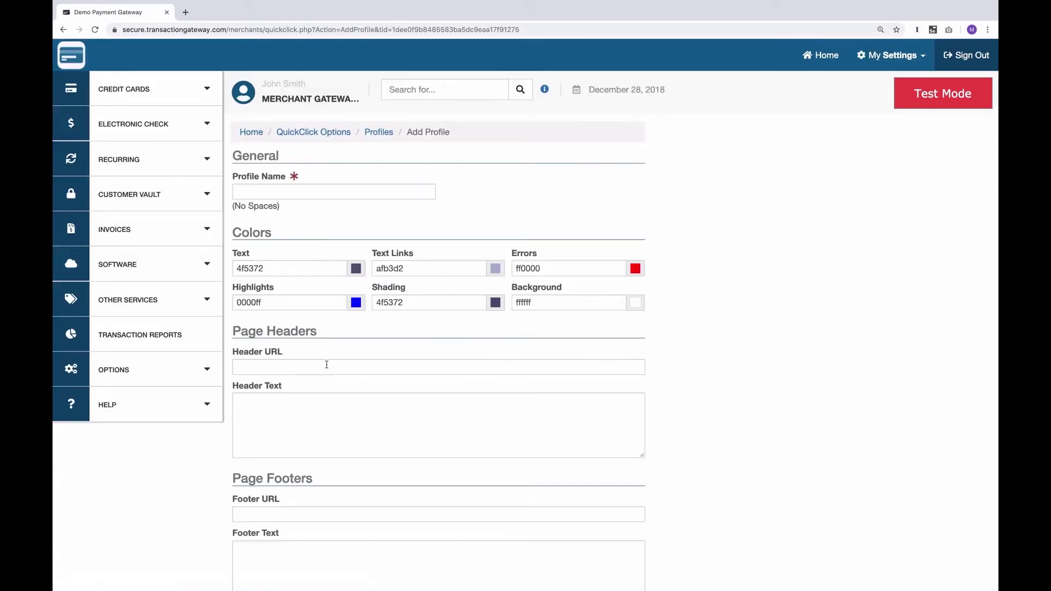
scroll(326, 364, "down", 3)
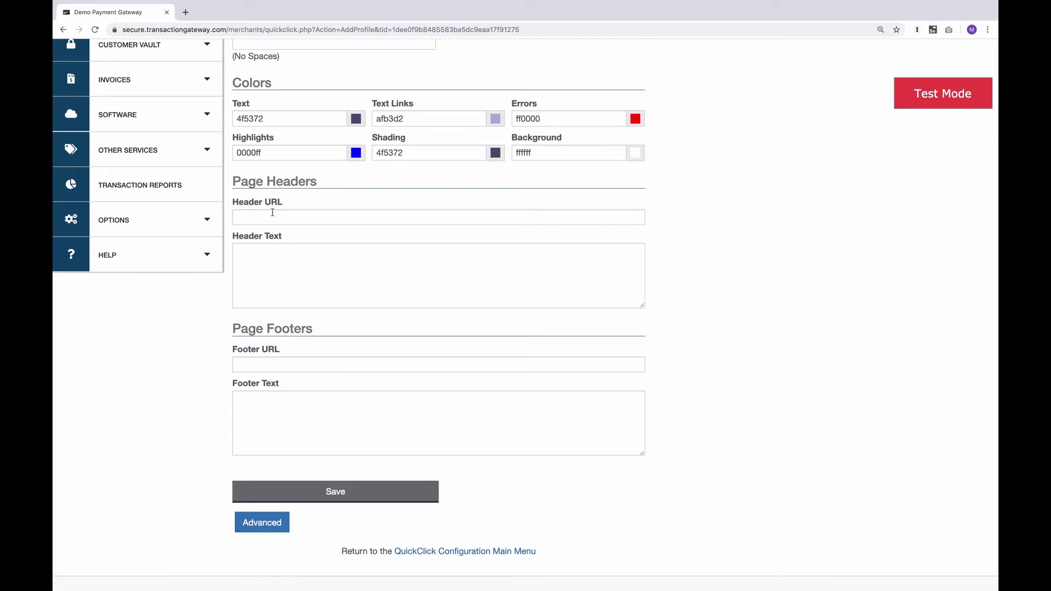
left_click(265, 285)
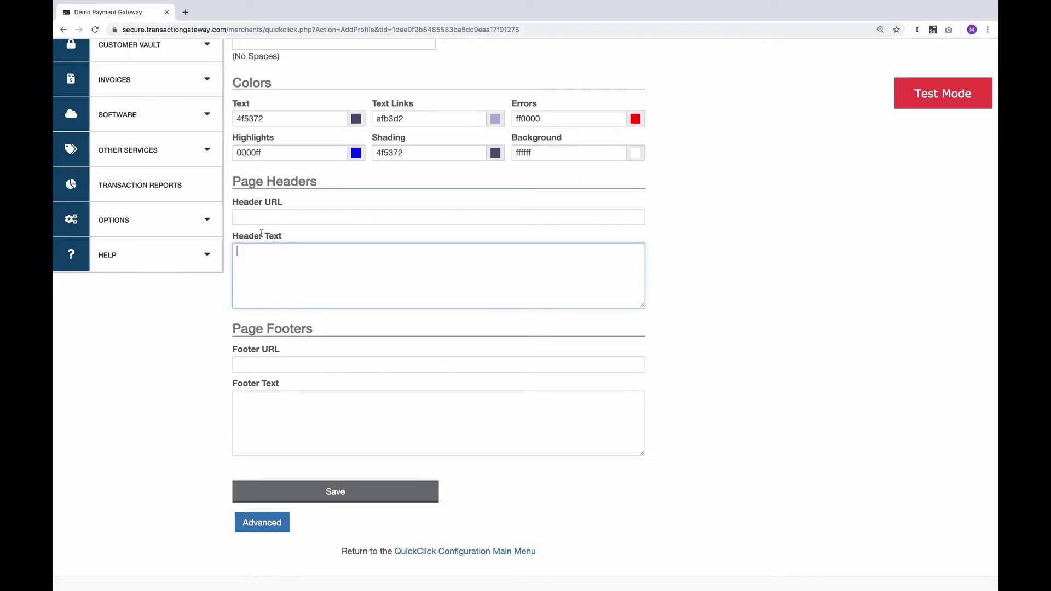
type("Hello")
type("<h1>")
type("</h1>")
left_click(328, 497)
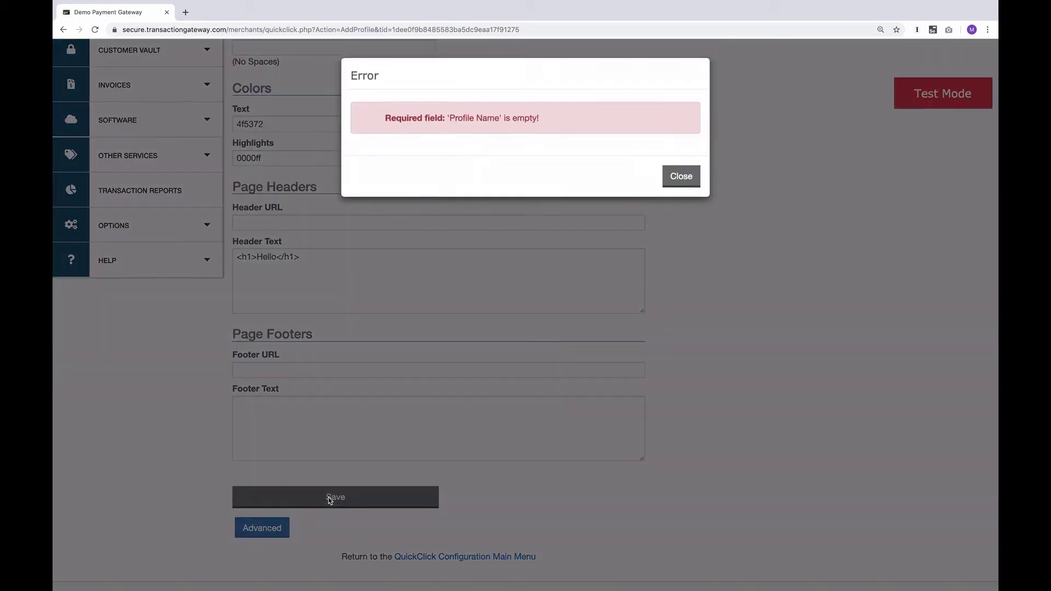
left_click(443, 353)
scroll(324, 204, "up", 3)
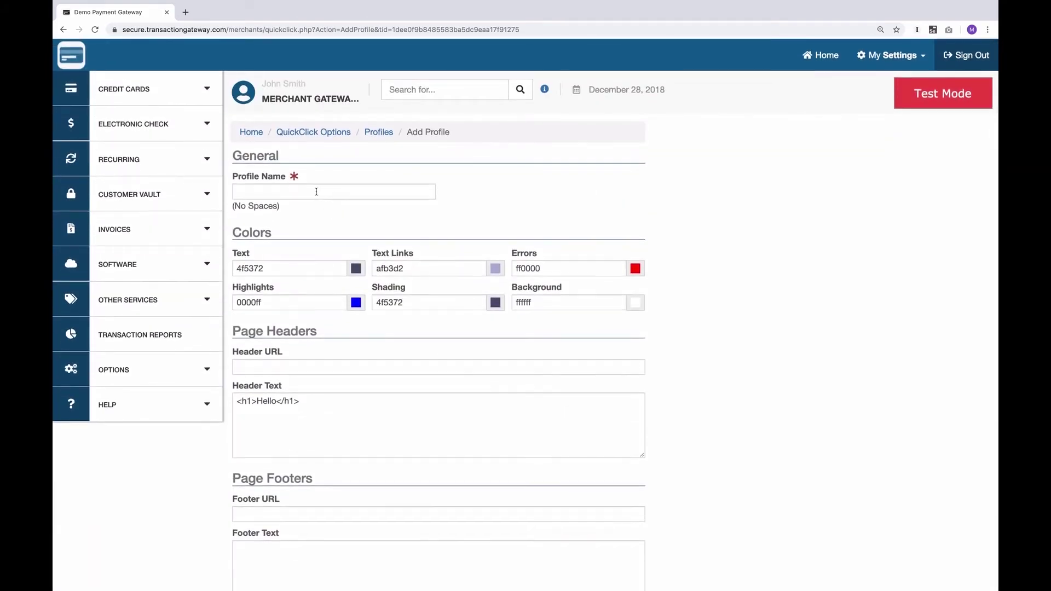
Step: Name the display profile "Custom1", save it and make it the default profile
left_click(317, 192)
type("Custom1")
scroll(300, 219, "down", 5)
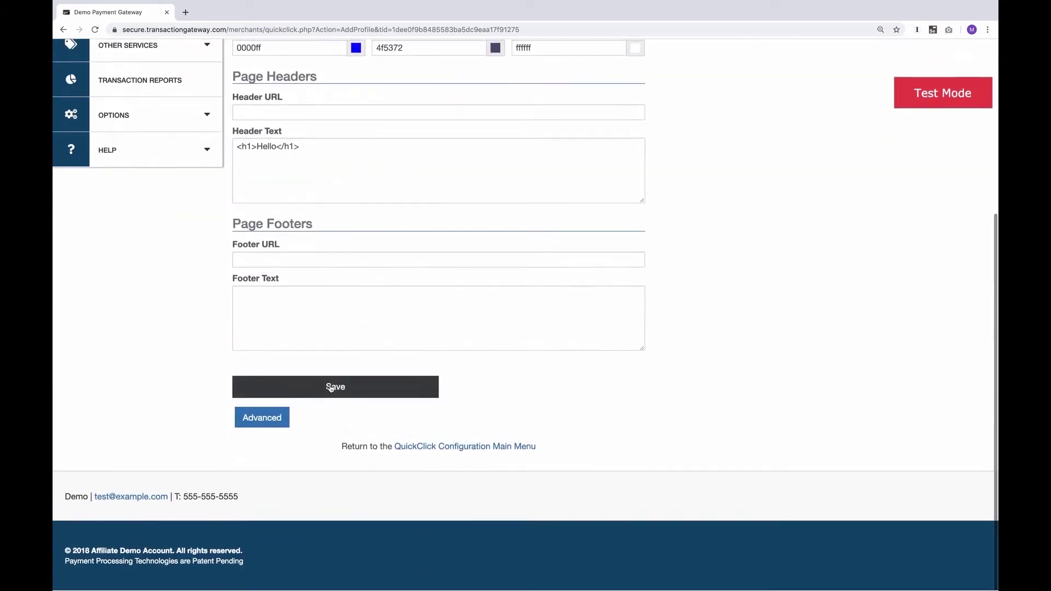
left_click(331, 389)
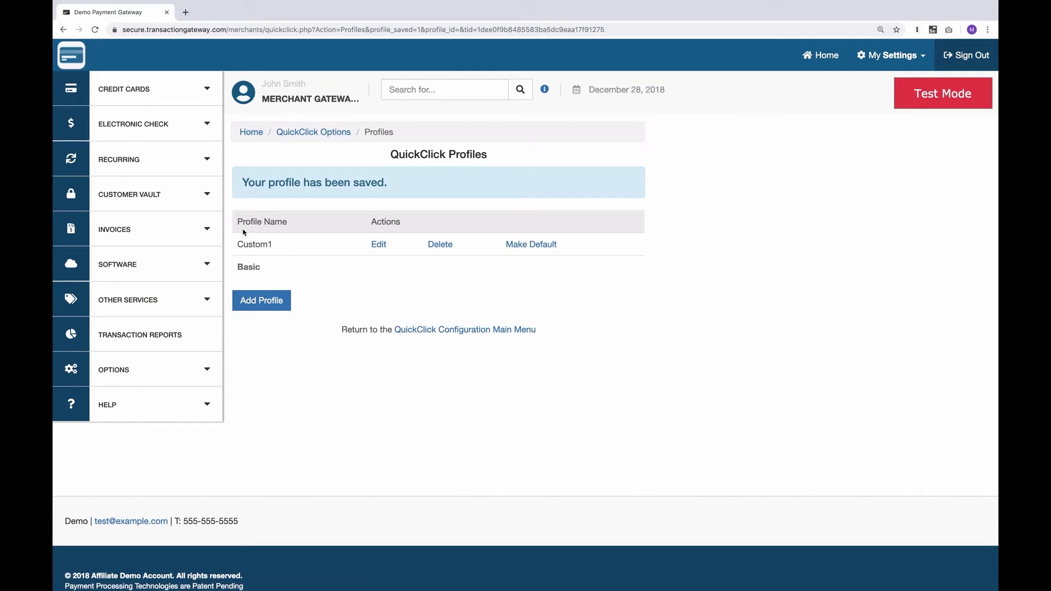
left_click(527, 246)
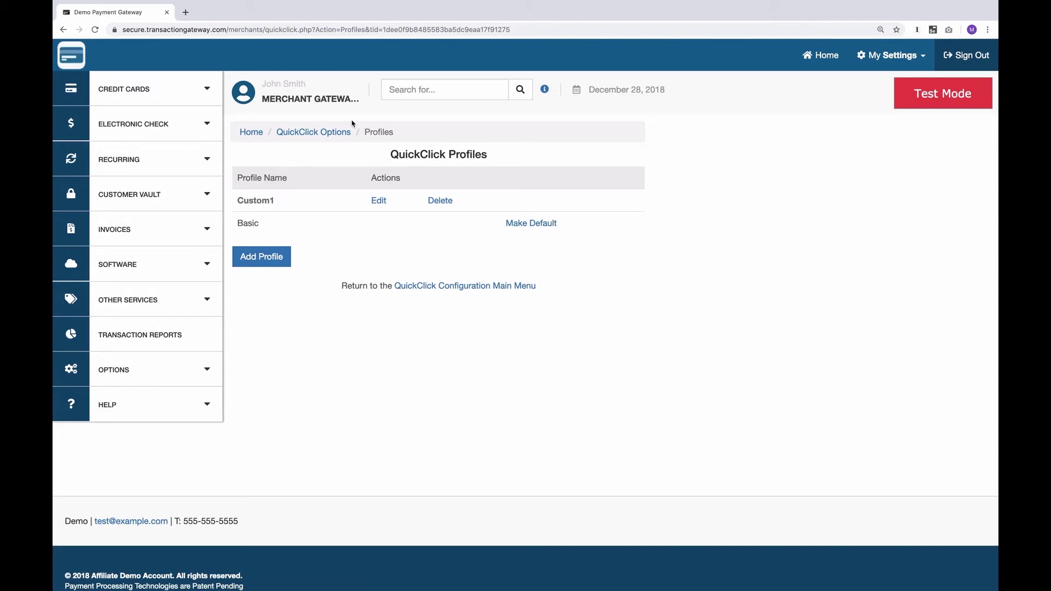
Step: Review which customer information fields QuickClick requires, makes optional or hides, including the shipping address options
left_click(314, 133)
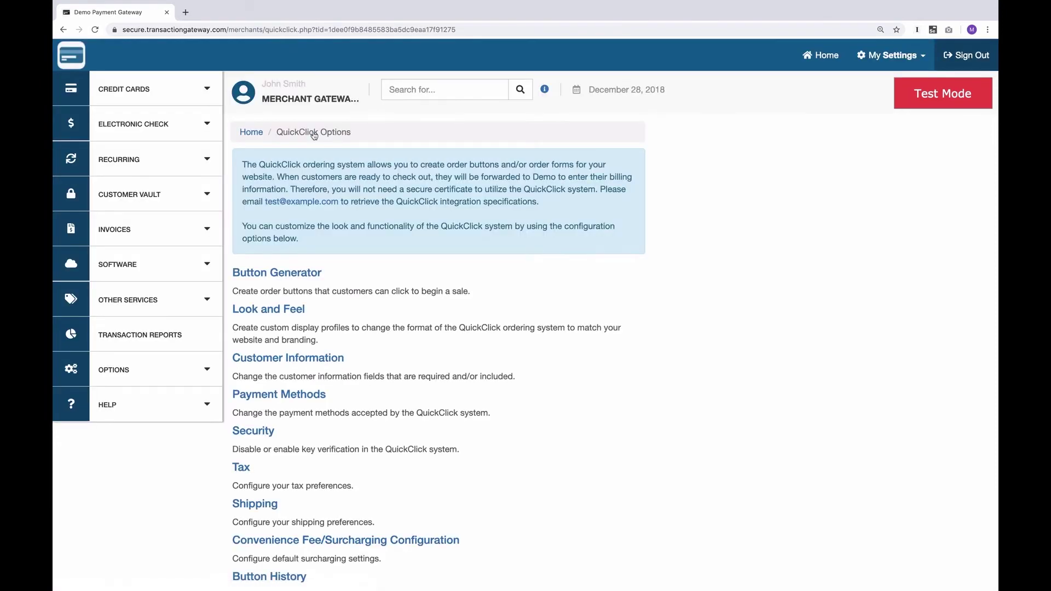
left_click(289, 357)
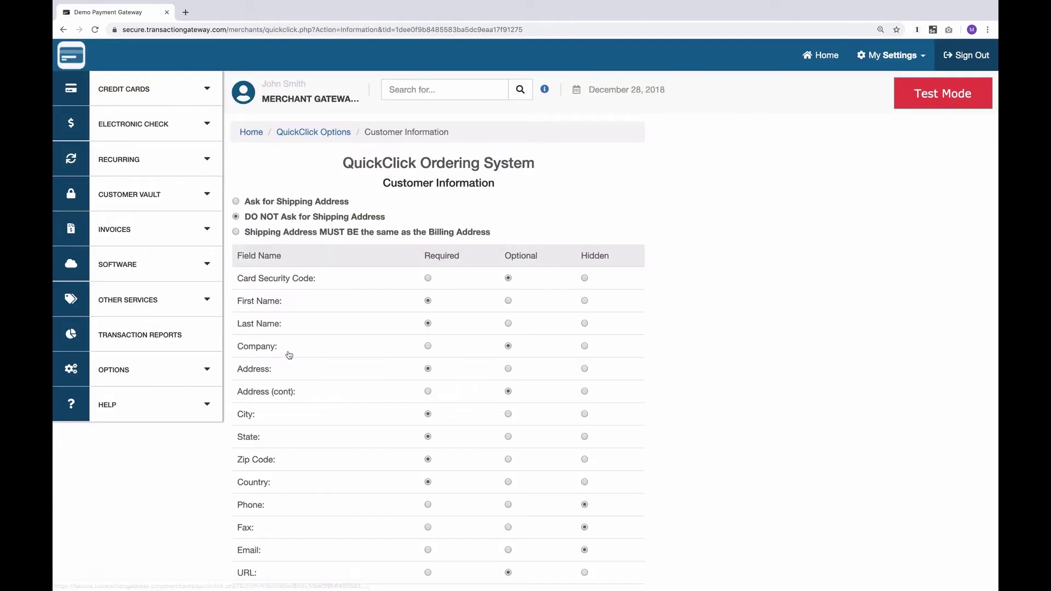
scroll(406, 455, "down", 3)
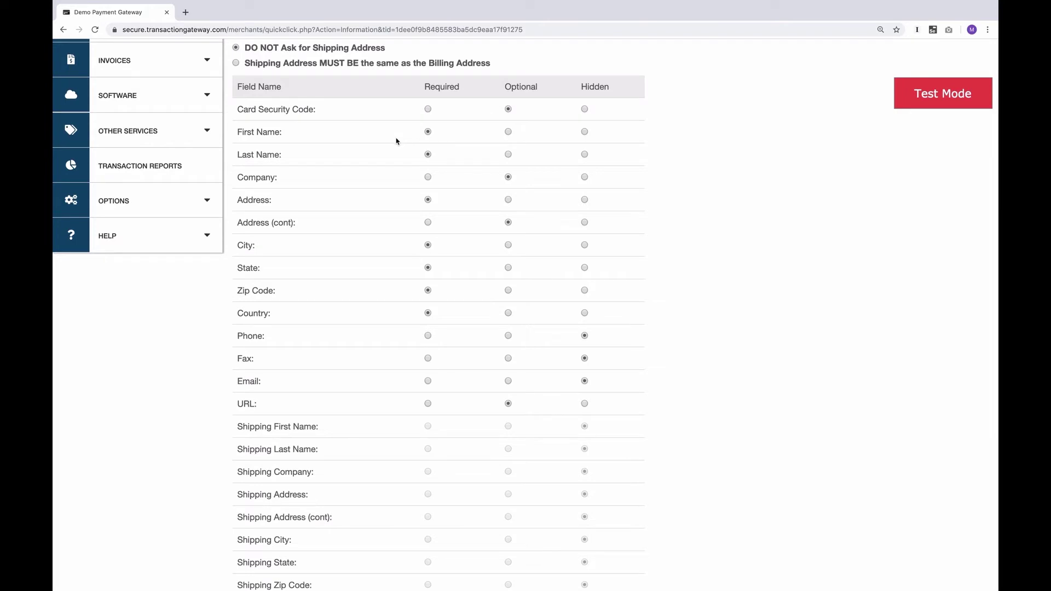
scroll(374, 414, "down", 3)
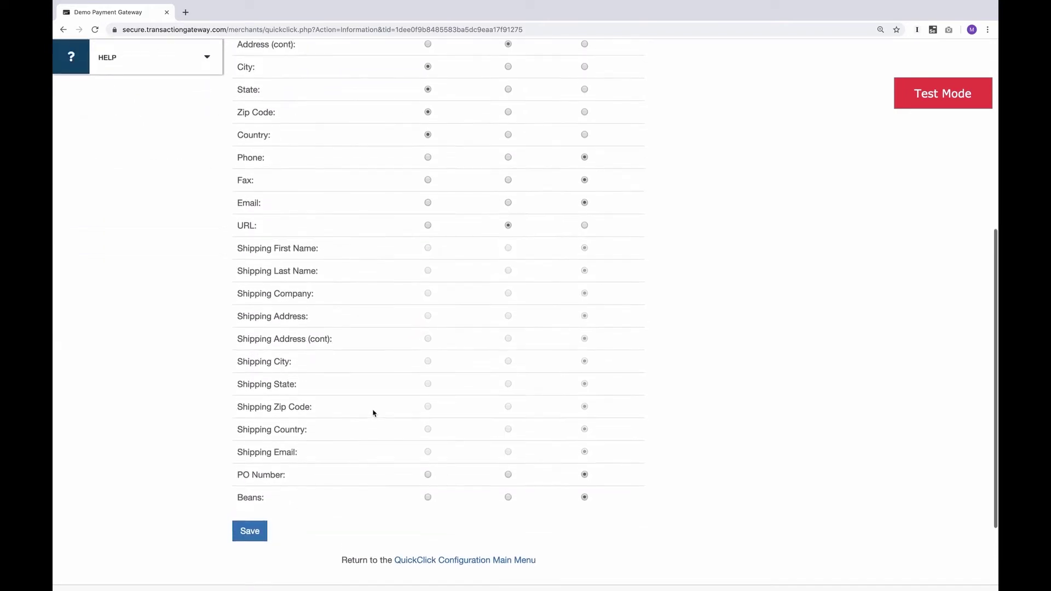
scroll(373, 413, "up", 1)
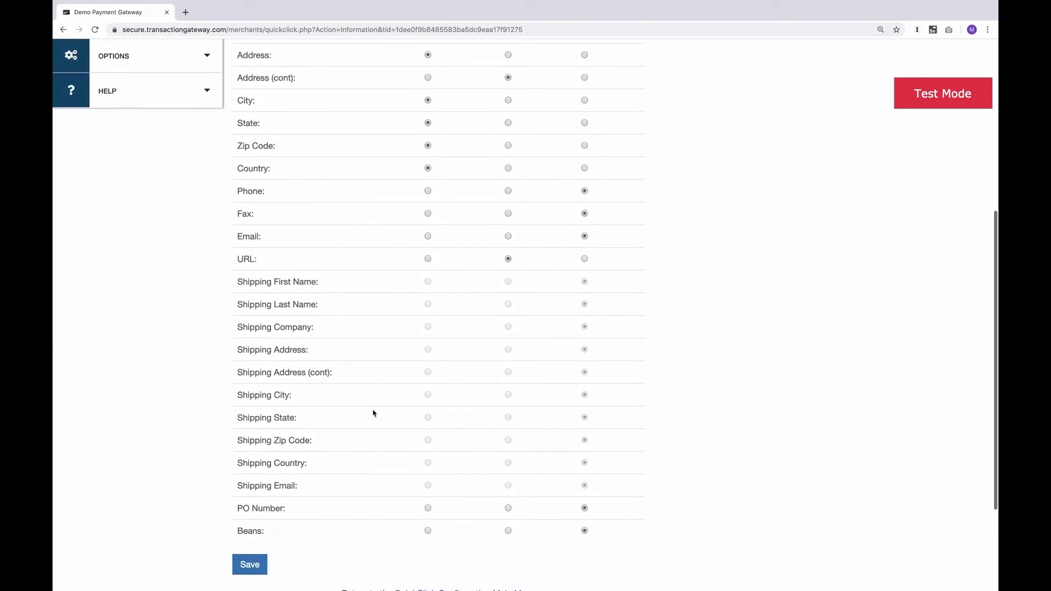
double_click(247, 526)
left_click(305, 540)
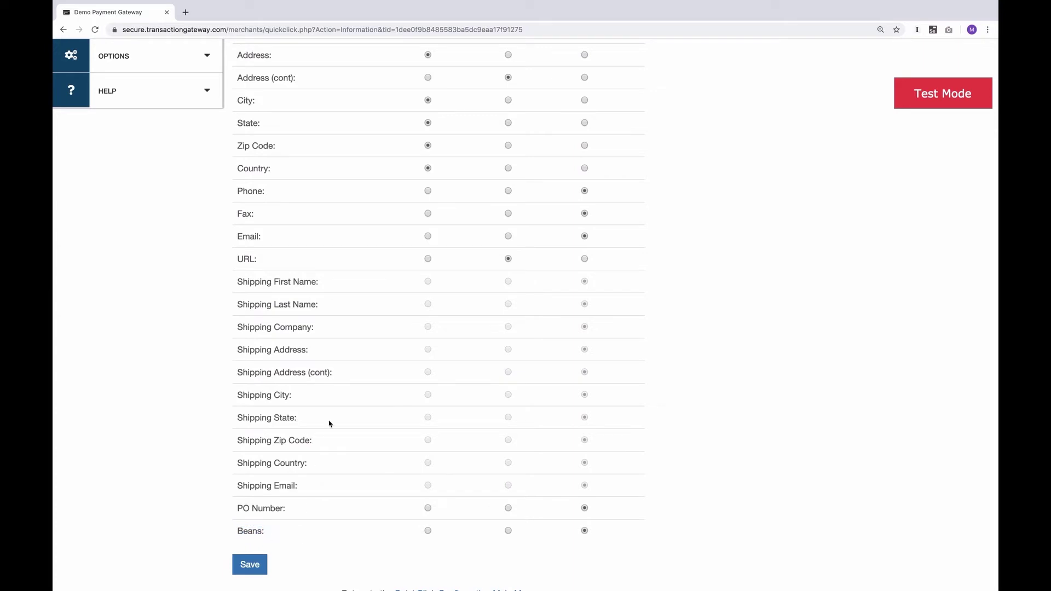
scroll(330, 421, "up", 5)
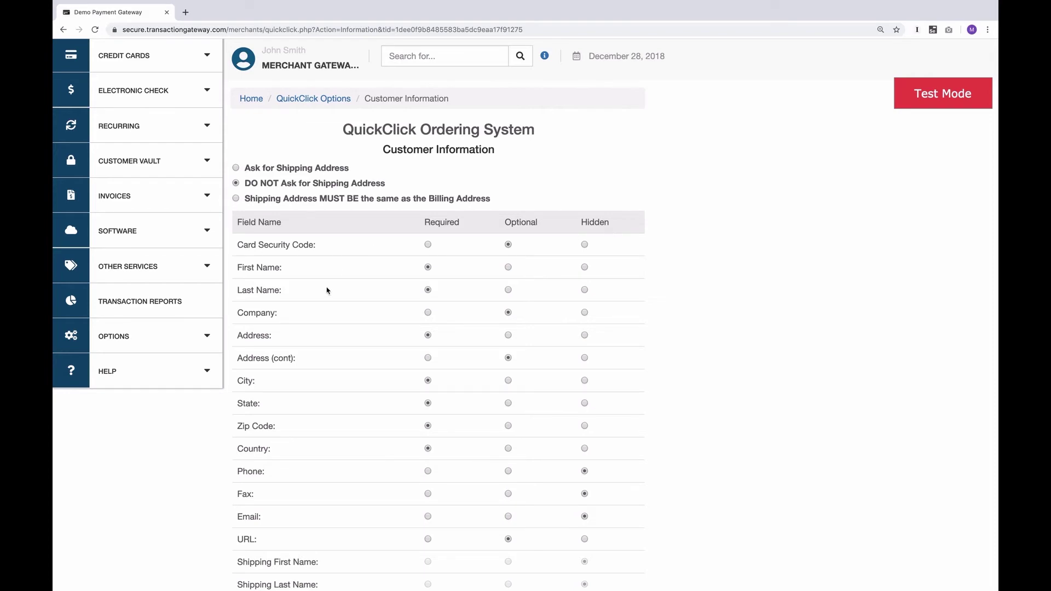
scroll(364, 386, "down", 5)
scroll(363, 386, "down", 2)
scroll(363, 387, "up", 8)
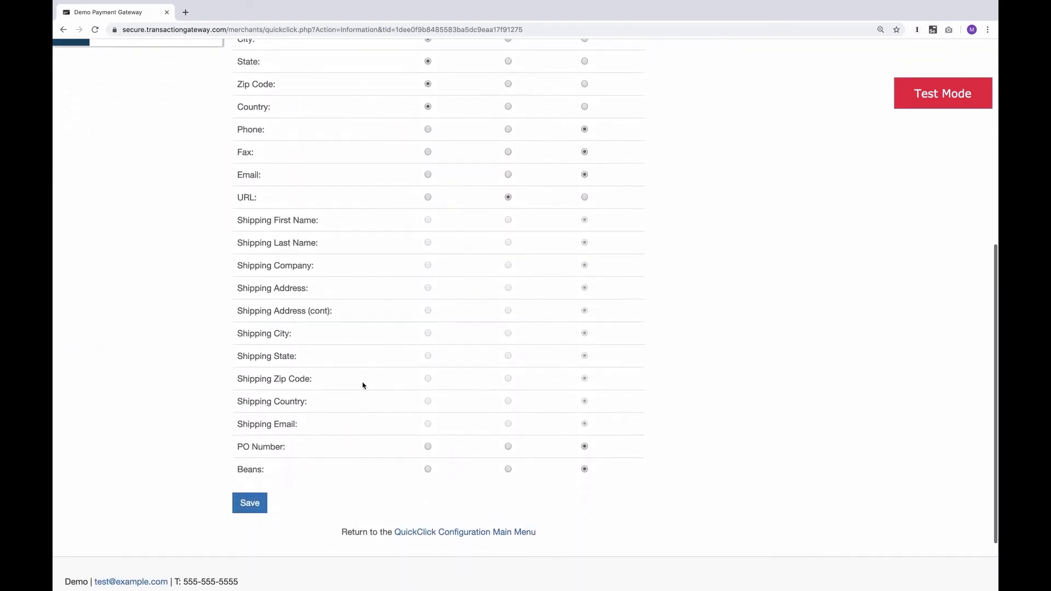
Step: Review the accepted payment methods and the security verification settings in the QuickClick options
left_click(312, 134)
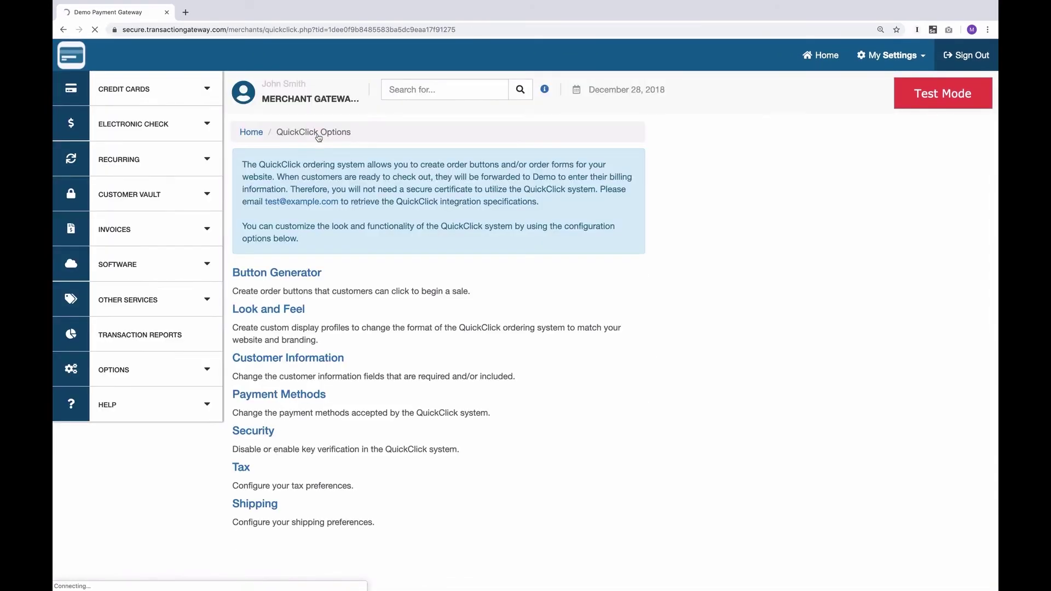
left_click(269, 394)
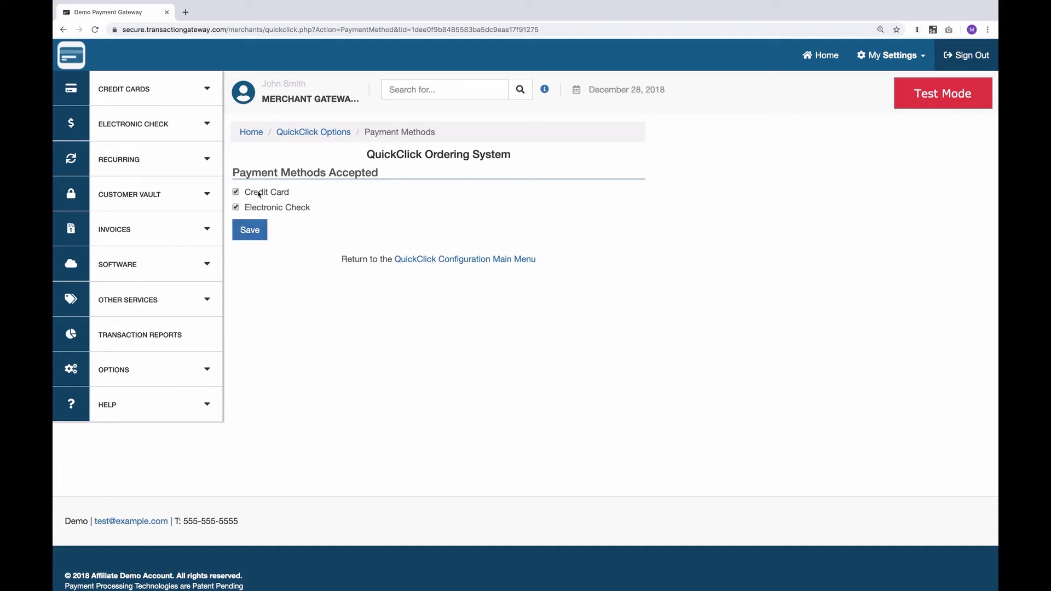
left_click(313, 131)
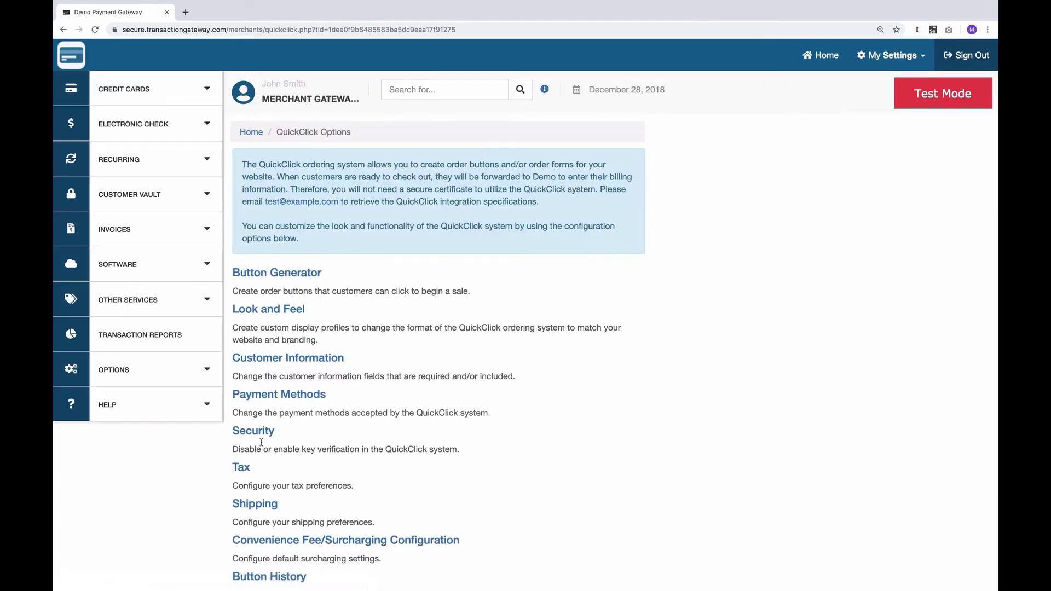
left_click(243, 430)
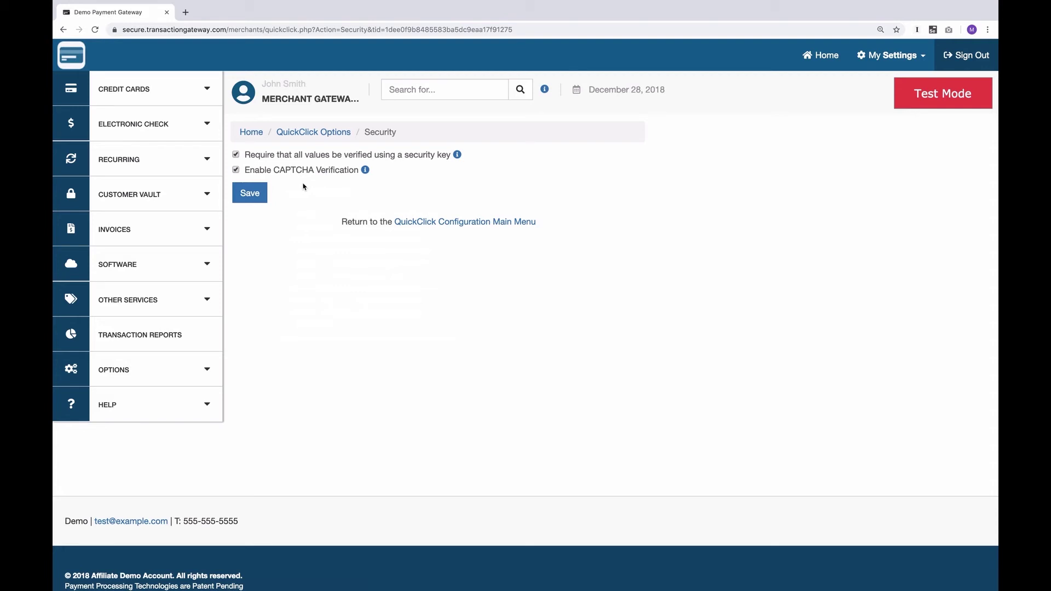
Step: Add a 3.50% tax rate for Massachusetts in the QuickClick tax preferences and save it
left_click(313, 132)
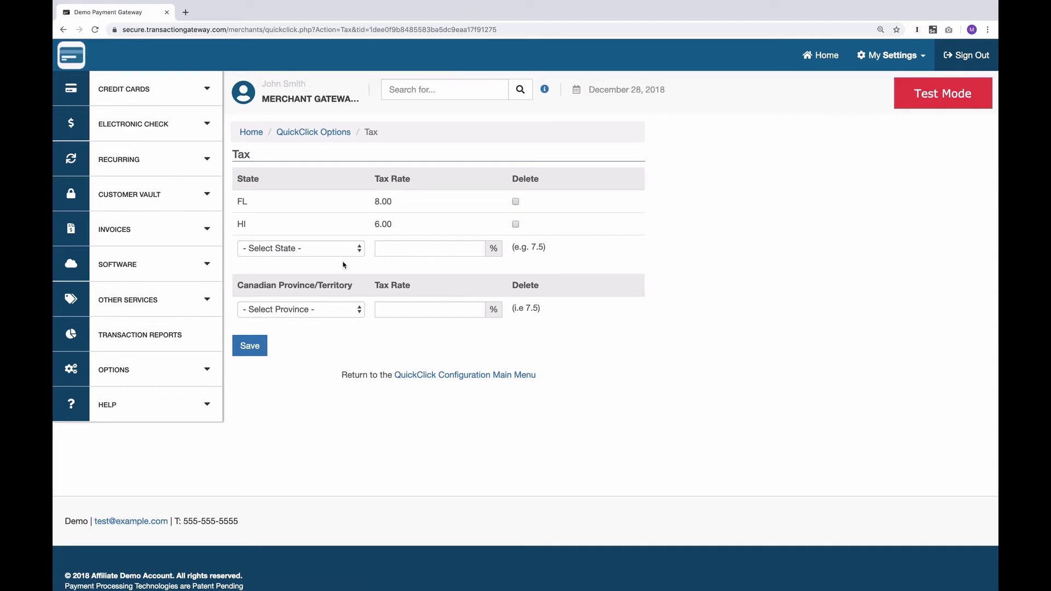
left_click(311, 252)
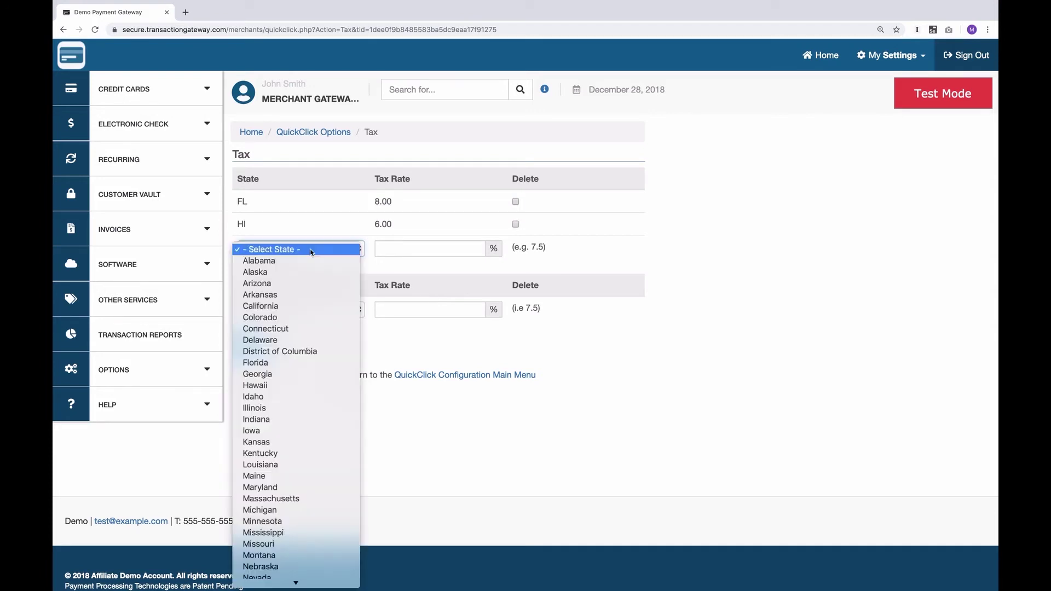
left_click(301, 498)
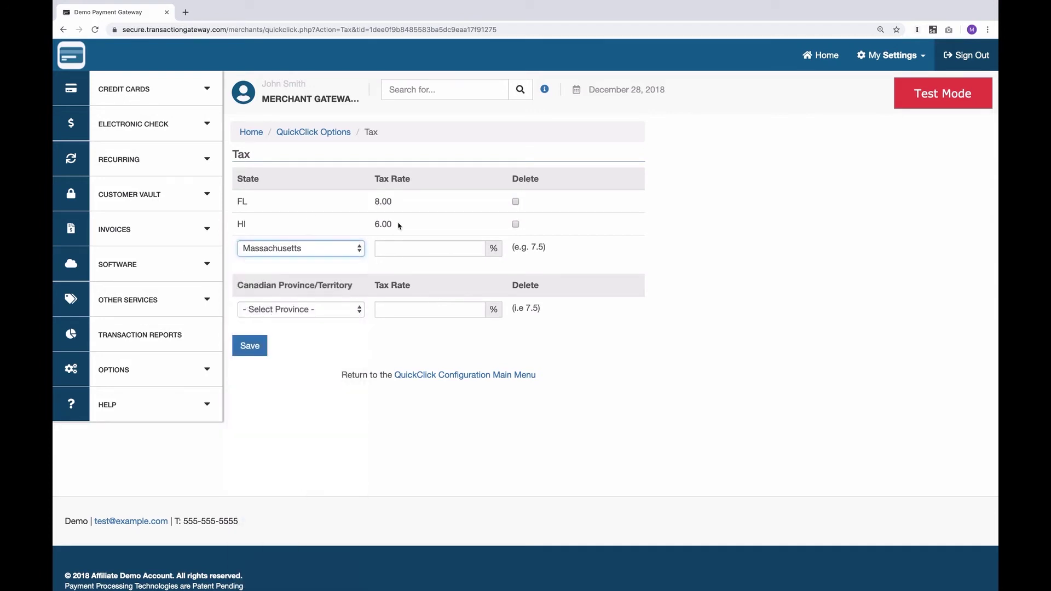
left_click(414, 248)
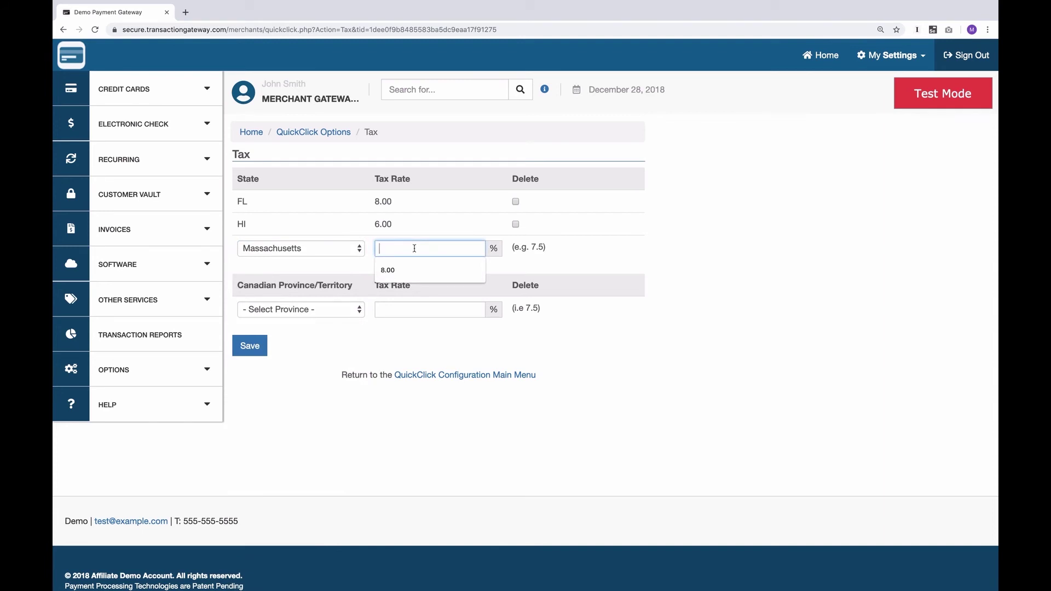
type("3.50")
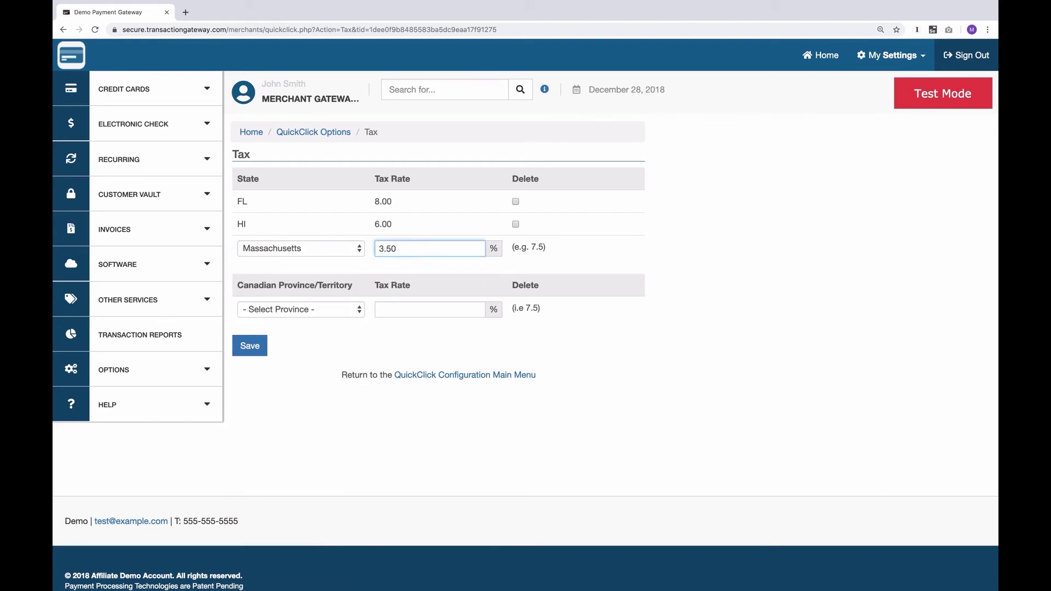
left_click(250, 346)
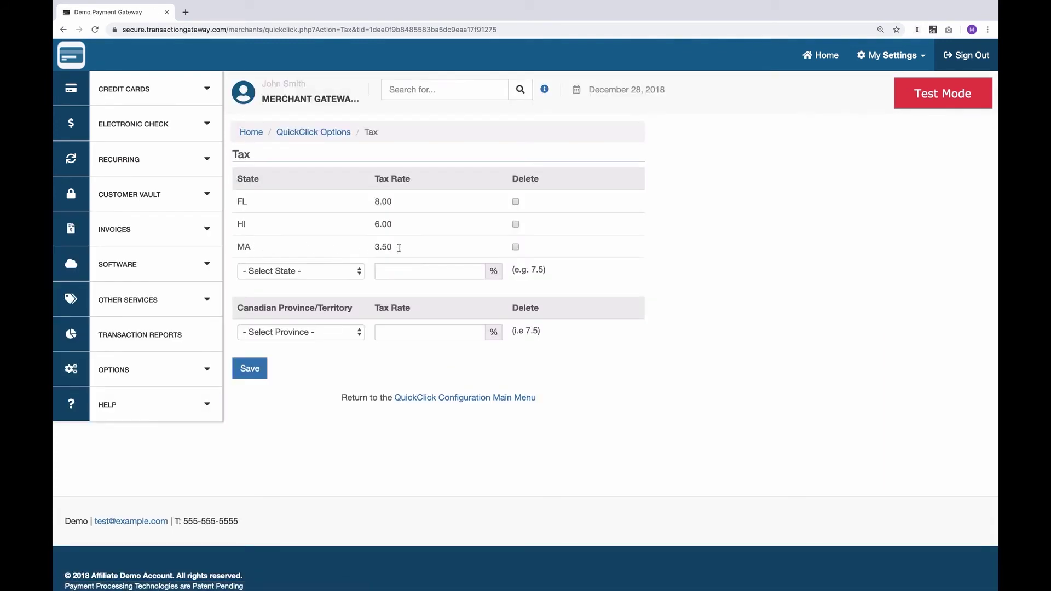
Step: Review the QuickClick shipping thresholds, domestic and international rates, and shipping type mark-ups
left_click(322, 132)
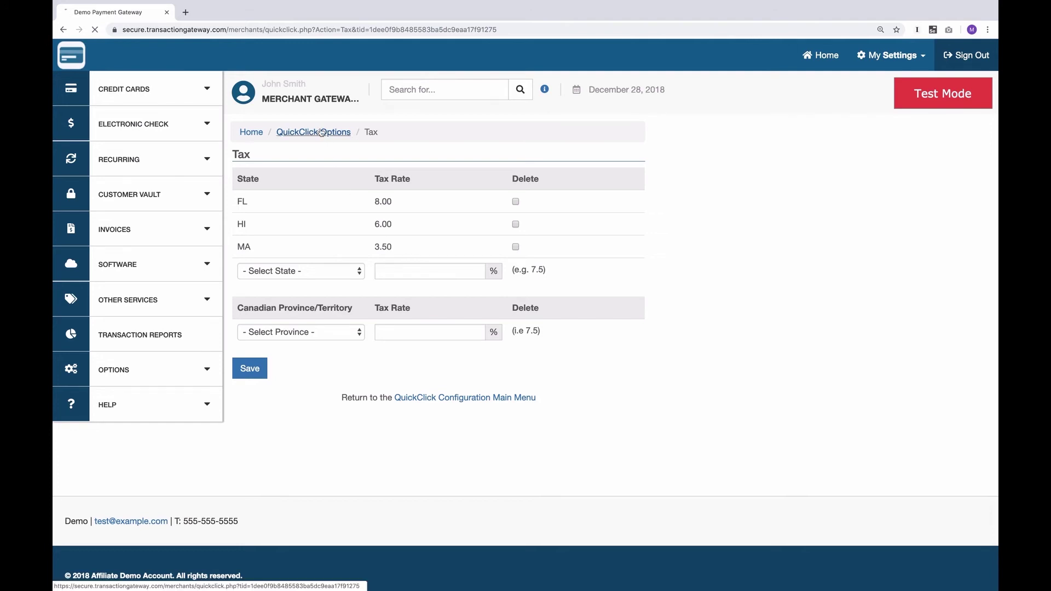
left_click(261, 506)
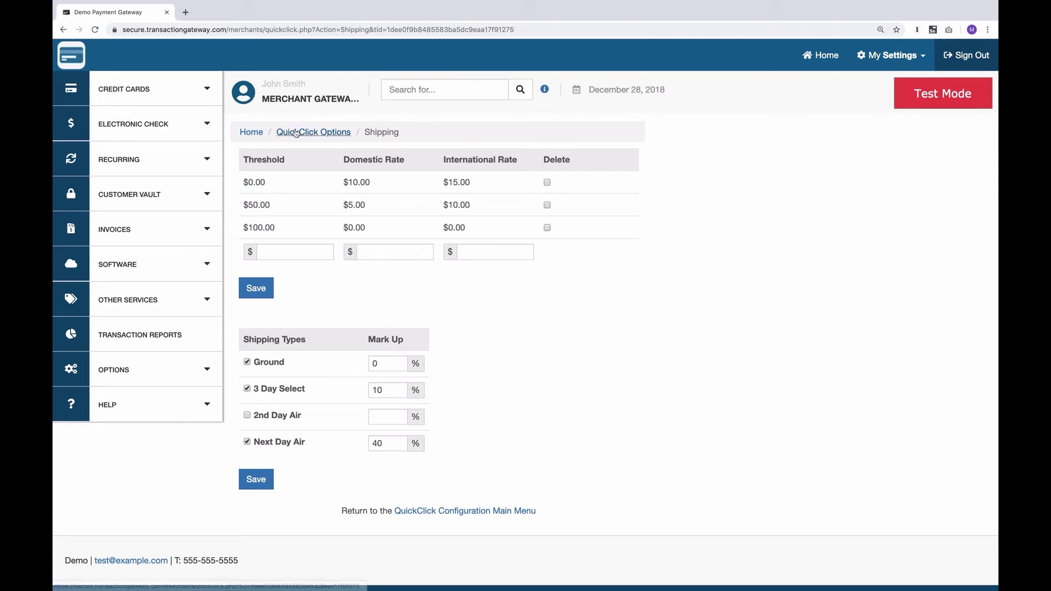
left_click(314, 132)
Step: Examine the default surcharge types and the Convenience Fee checkout display option, leaving the surcharging configuration without saving
left_click(271, 542)
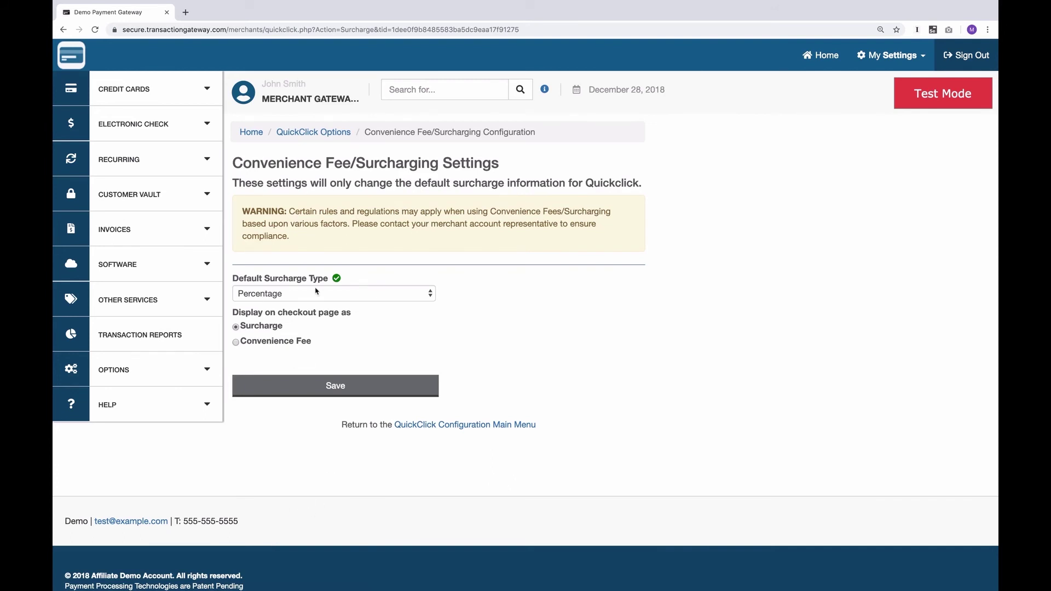
left_click(345, 293)
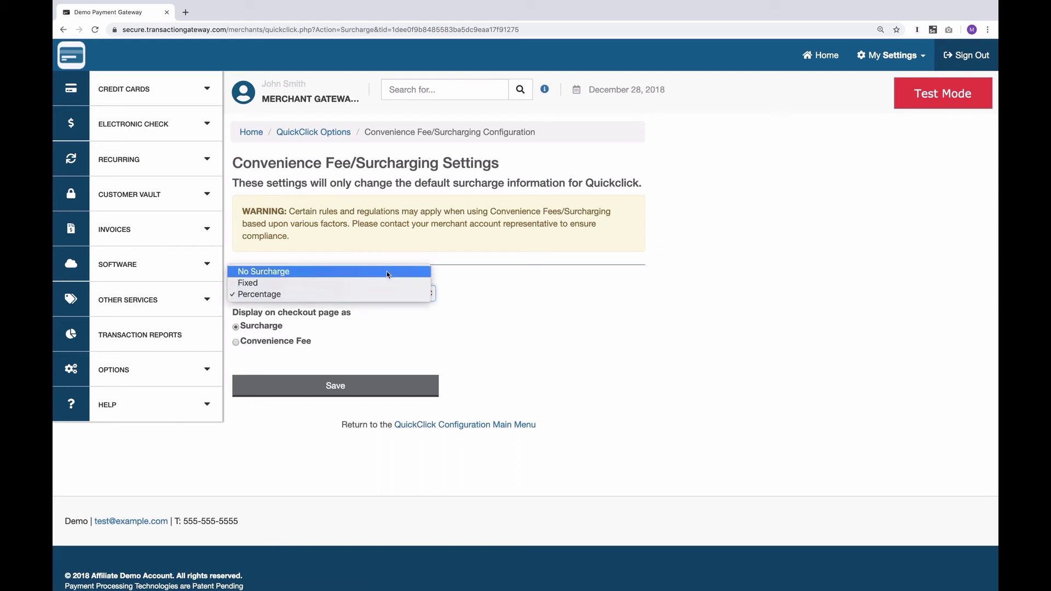
left_click(452, 331)
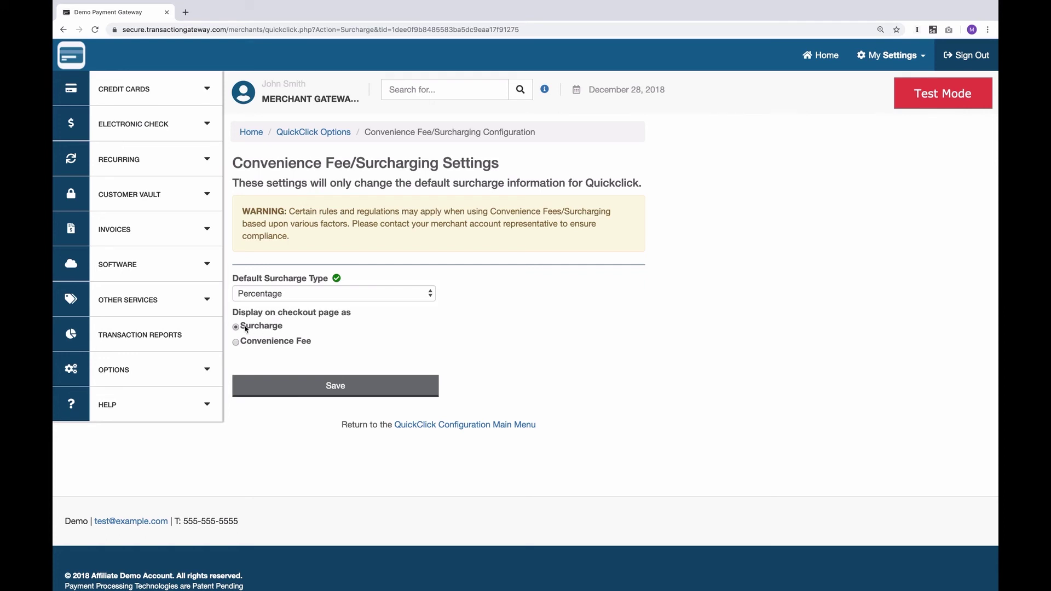
left_click(260, 342)
left_click(269, 343)
left_click(303, 131)
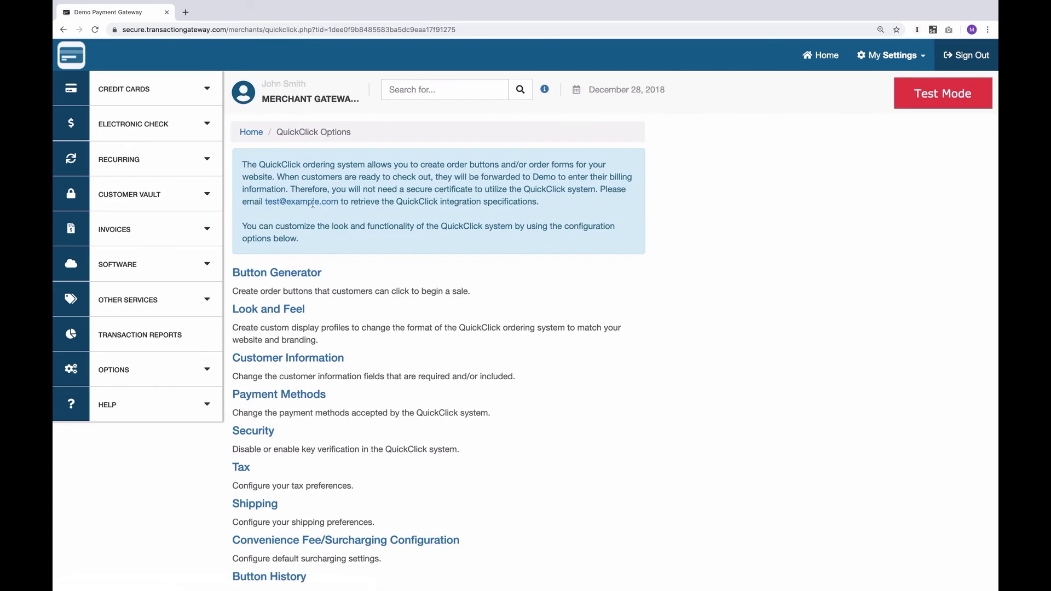
Step: Open the QuickClick button history and review the HTML code and alternative link of the 9:20 PM fixed-price Testing Product button
scroll(336, 399, "down", 2)
left_click(275, 521)
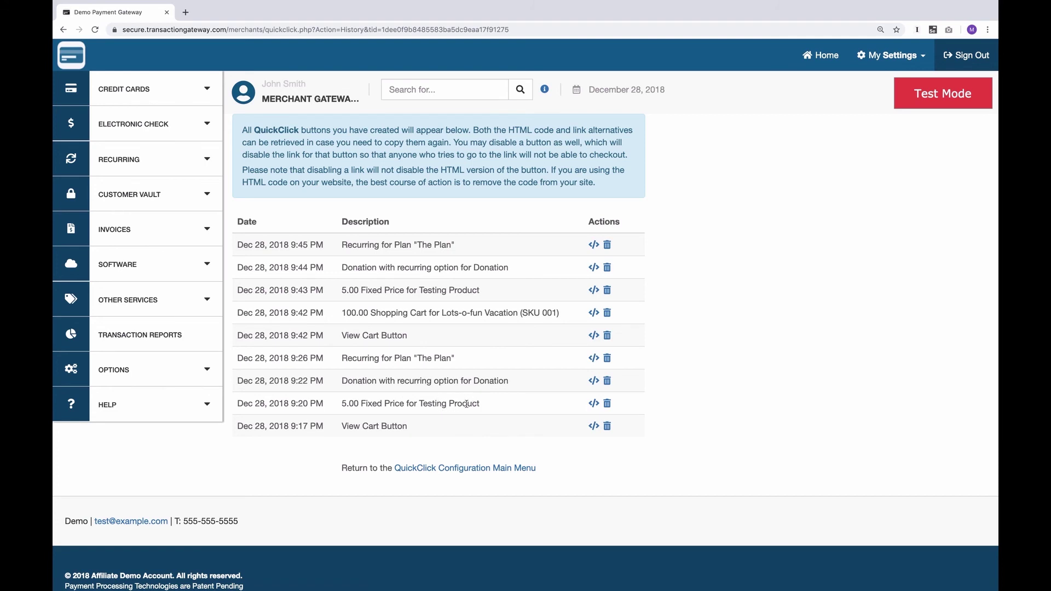
left_click_drag(479, 404, 436, 404)
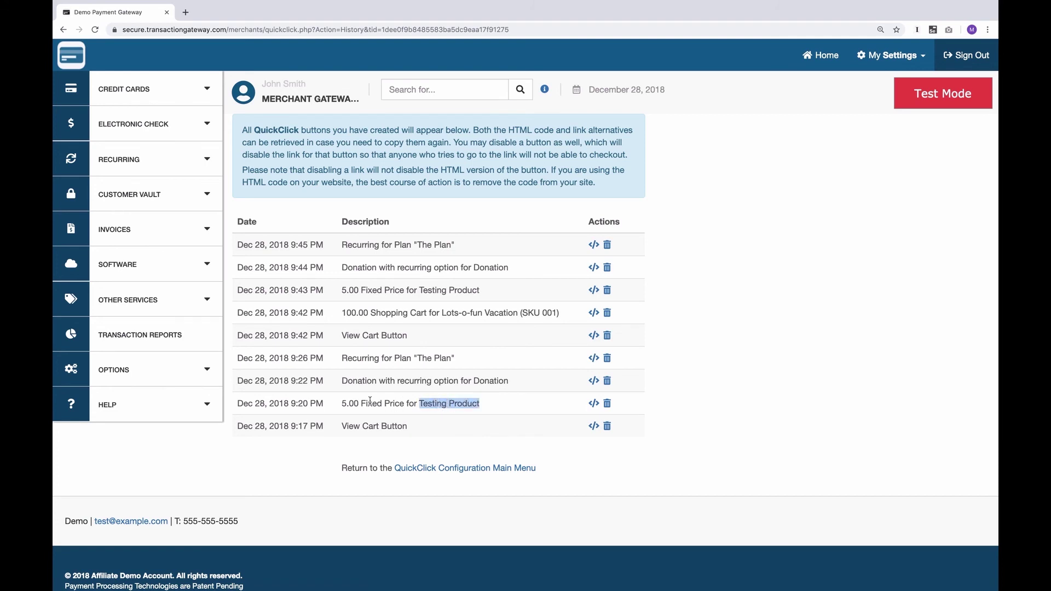
left_click_drag(361, 403, 404, 404)
left_click_drag(341, 407, 353, 405)
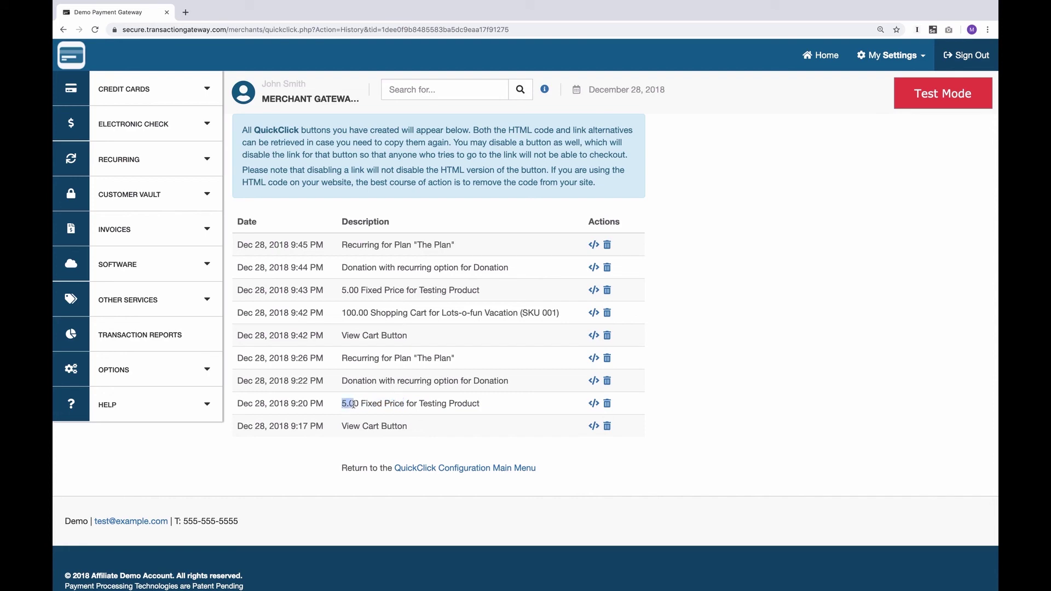
left_click(594, 404)
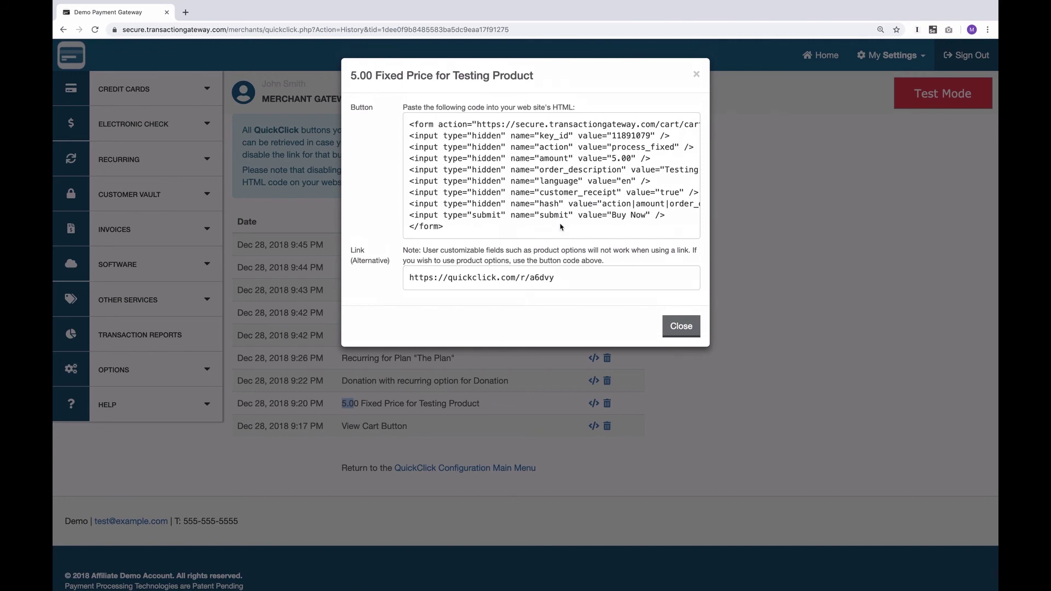
left_click(680, 330)
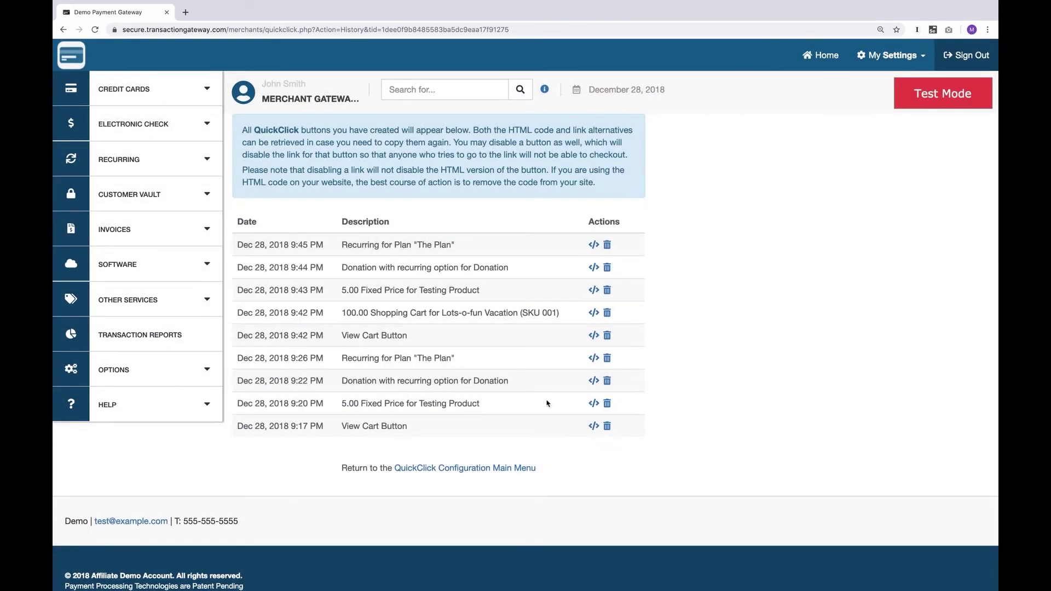
Step: Delete and disable the fixed-price Testing Product button dated Dec 28, 2018 9:20 PM in the button history
left_click(609, 405)
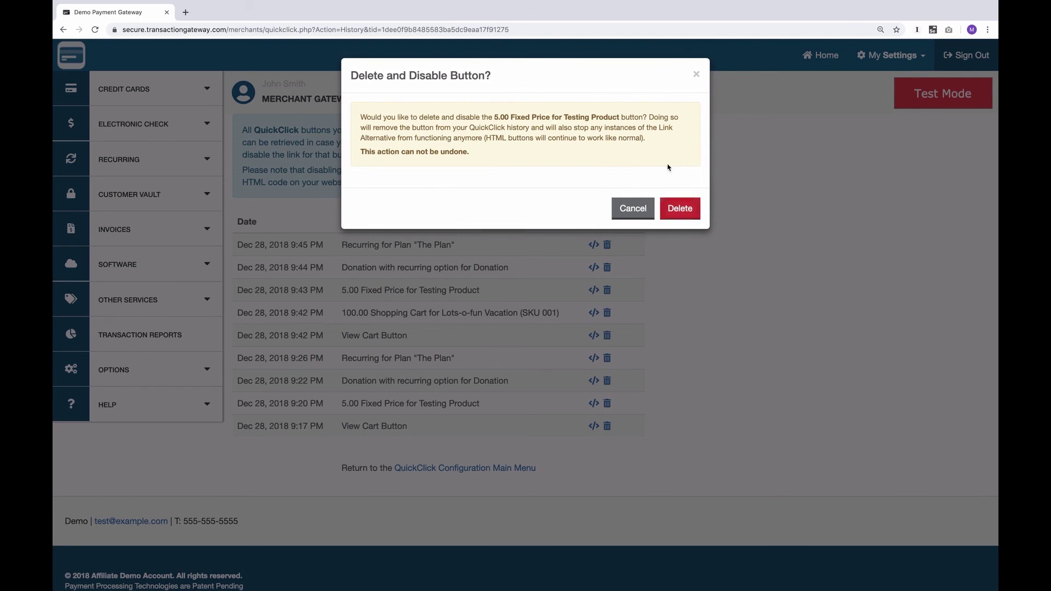
left_click(681, 209)
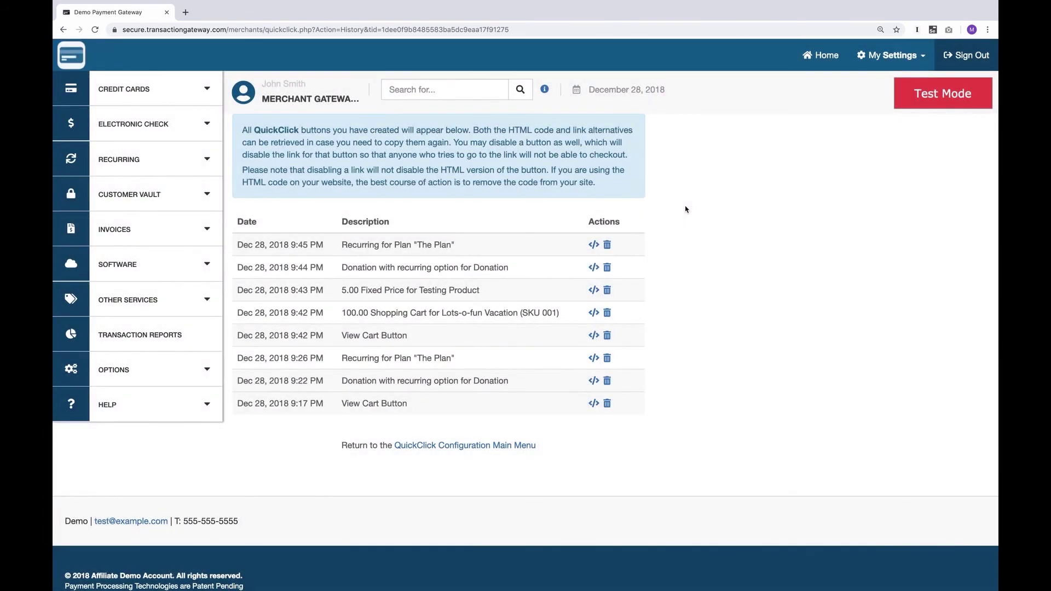